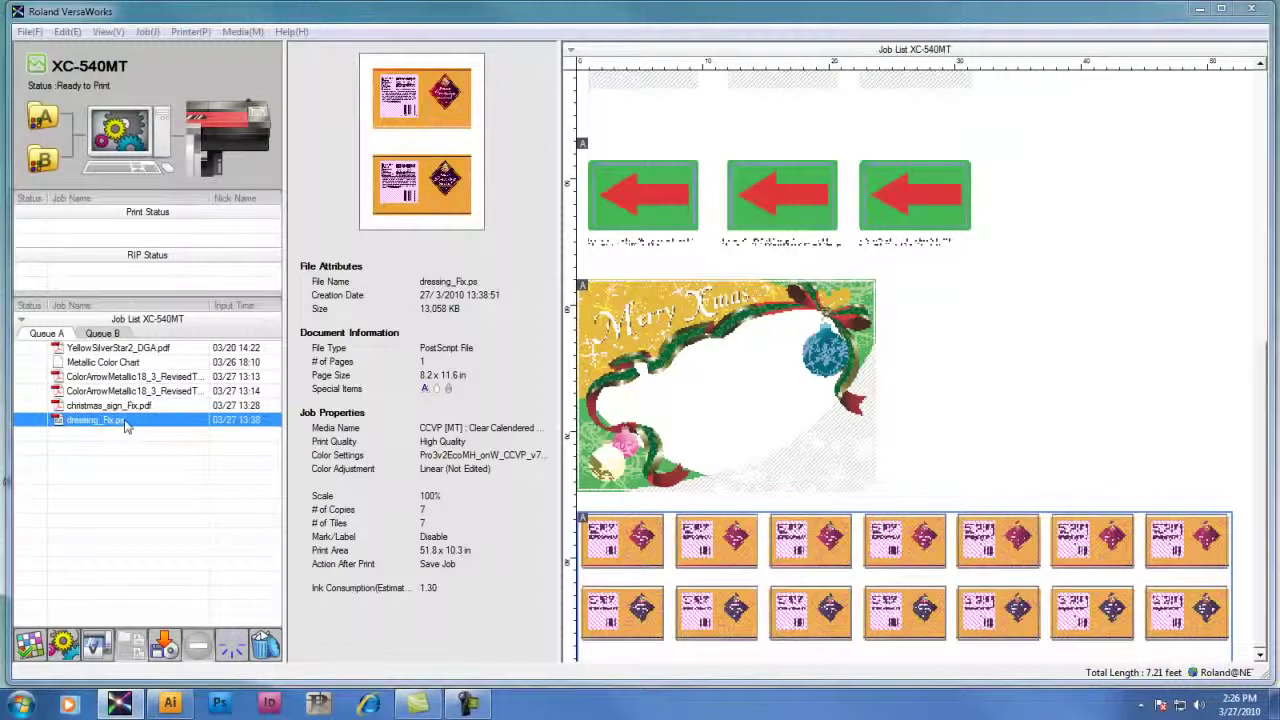
- Open dressing_Fix.ps job settings, zoom onto the top-left labels, and keep Clear Calendered Vinyl media
double_click(126, 420)
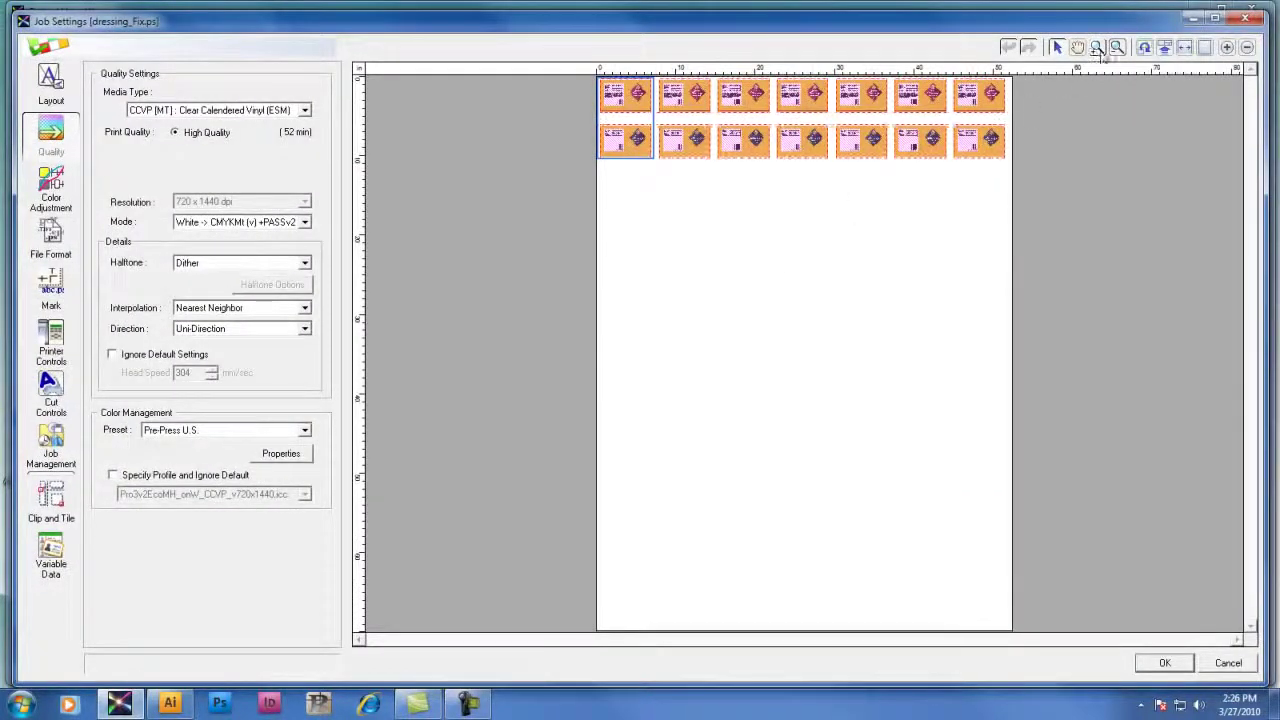
left_click(1097, 47)
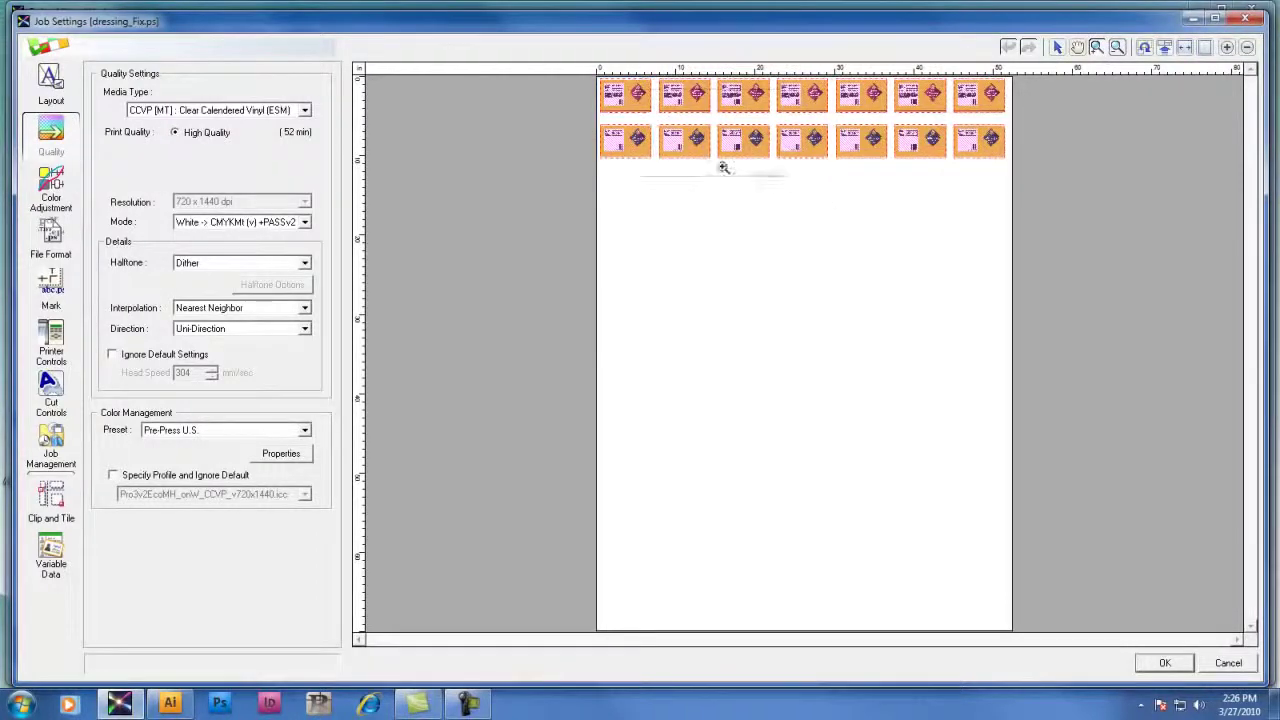
left_click_drag(618, 93, 612, 88)
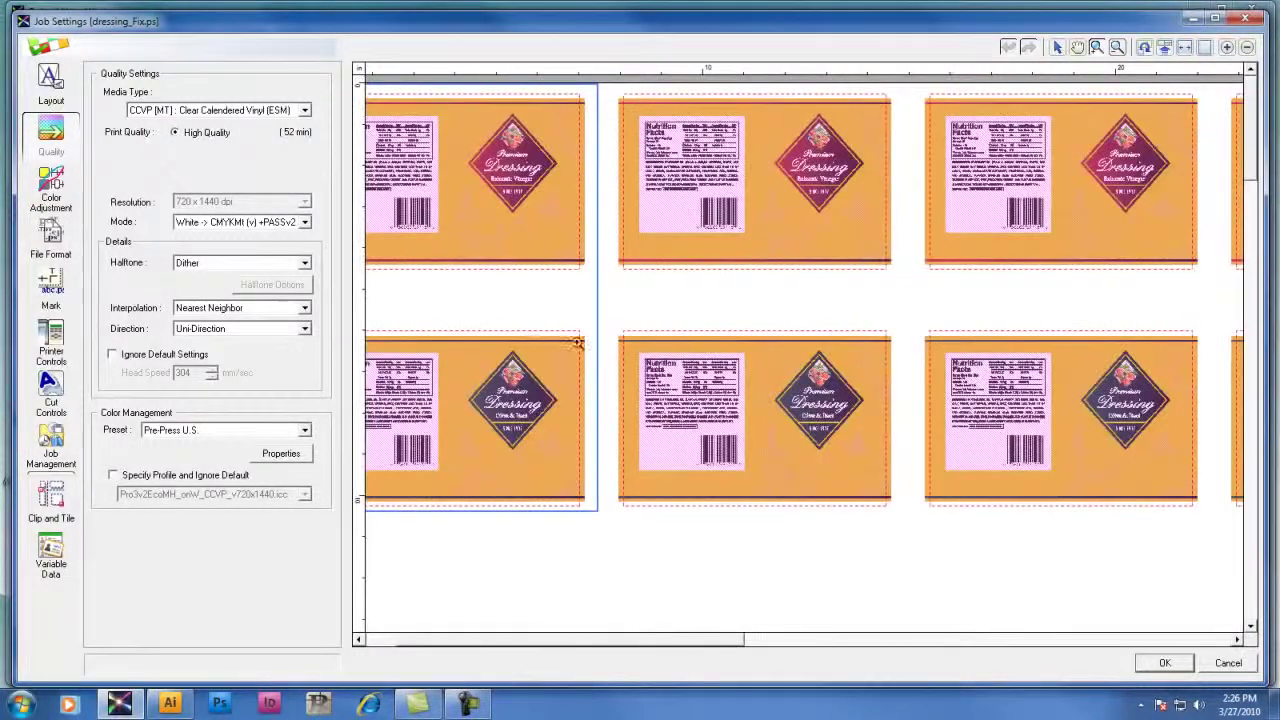
left_click_drag(570, 640, 512, 642)
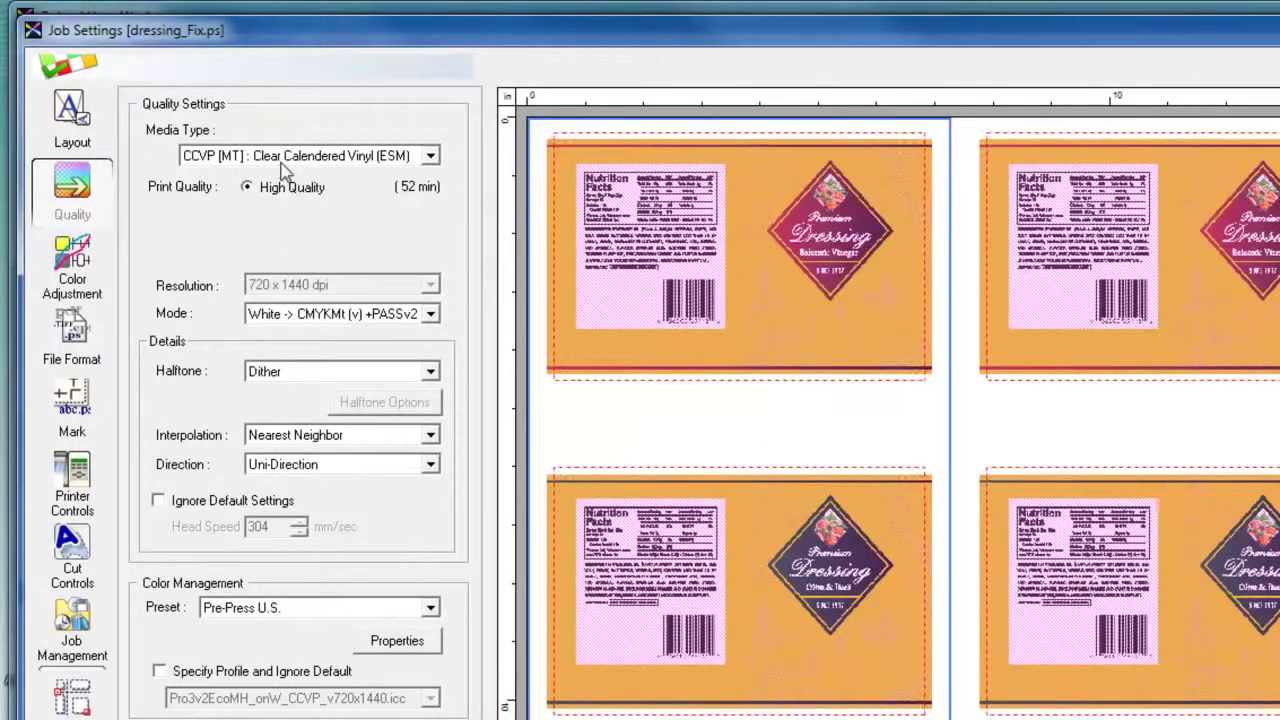
left_click(430, 157)
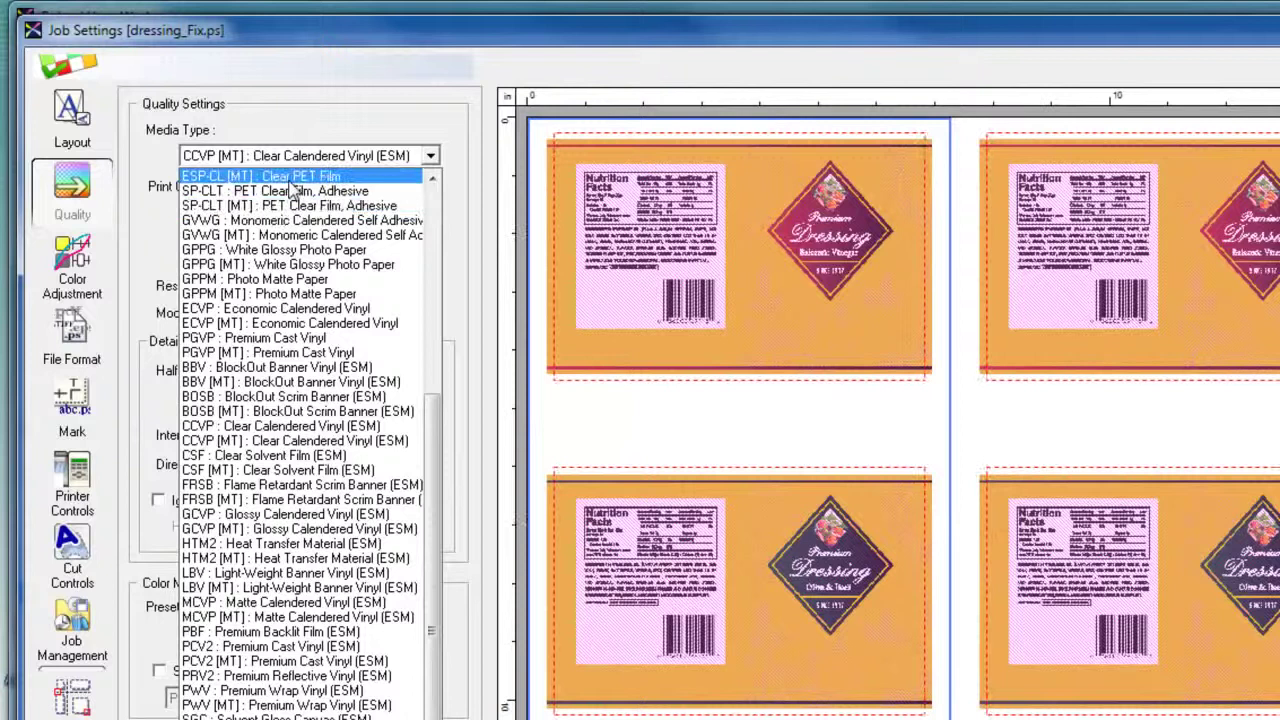
left_click(457, 180)
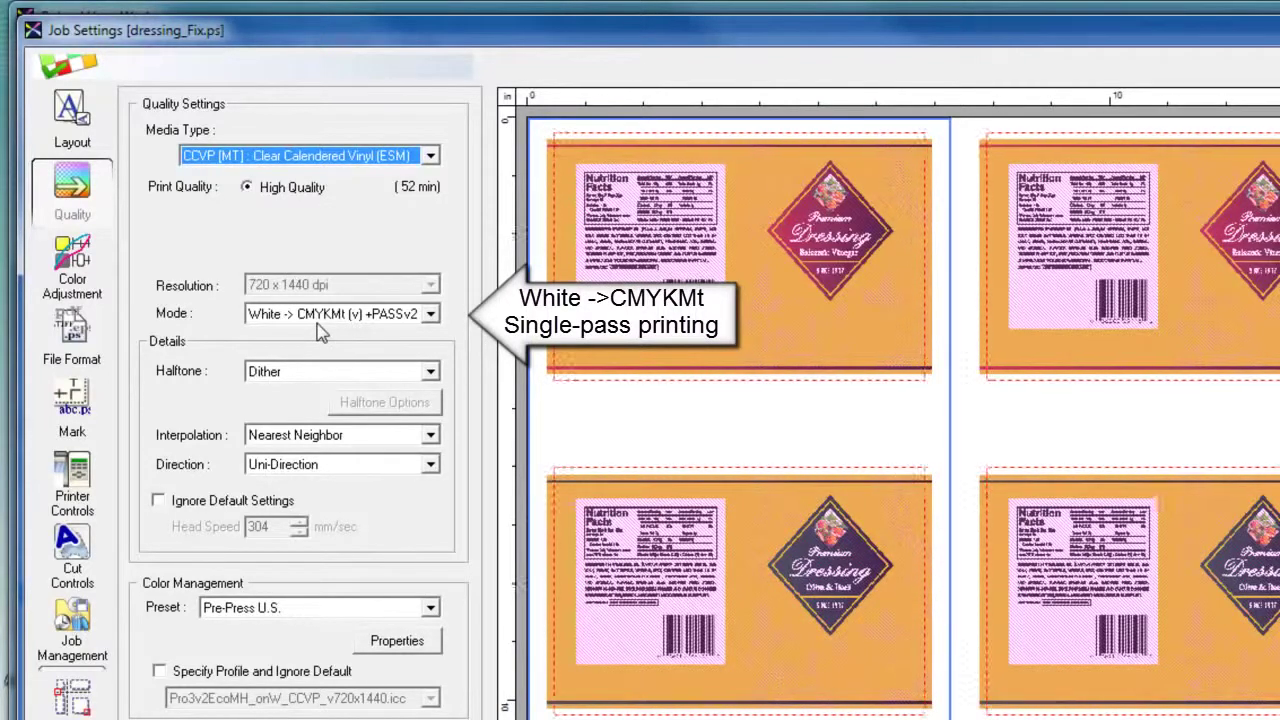
- Try the White (v) W-PASS, CMYK (v) +PASS and MetallicSilver (v) +PASS print modes
left_click(430, 314)
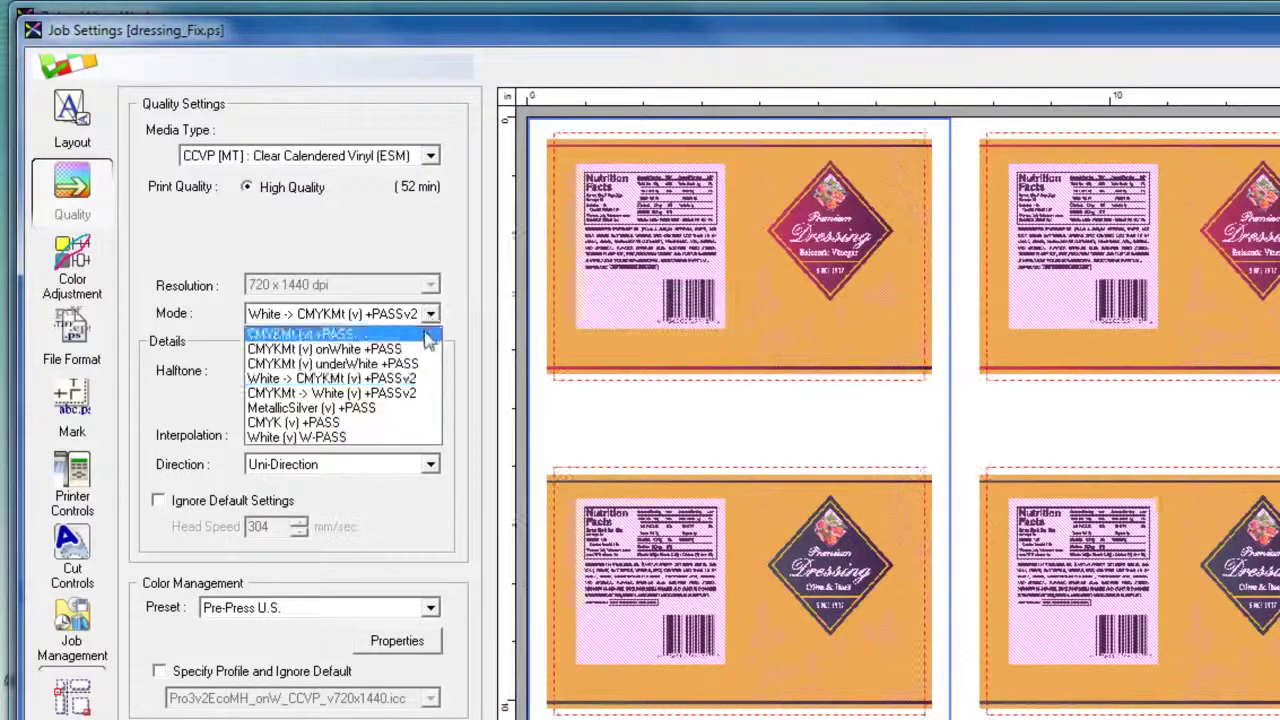
left_click(398, 437)
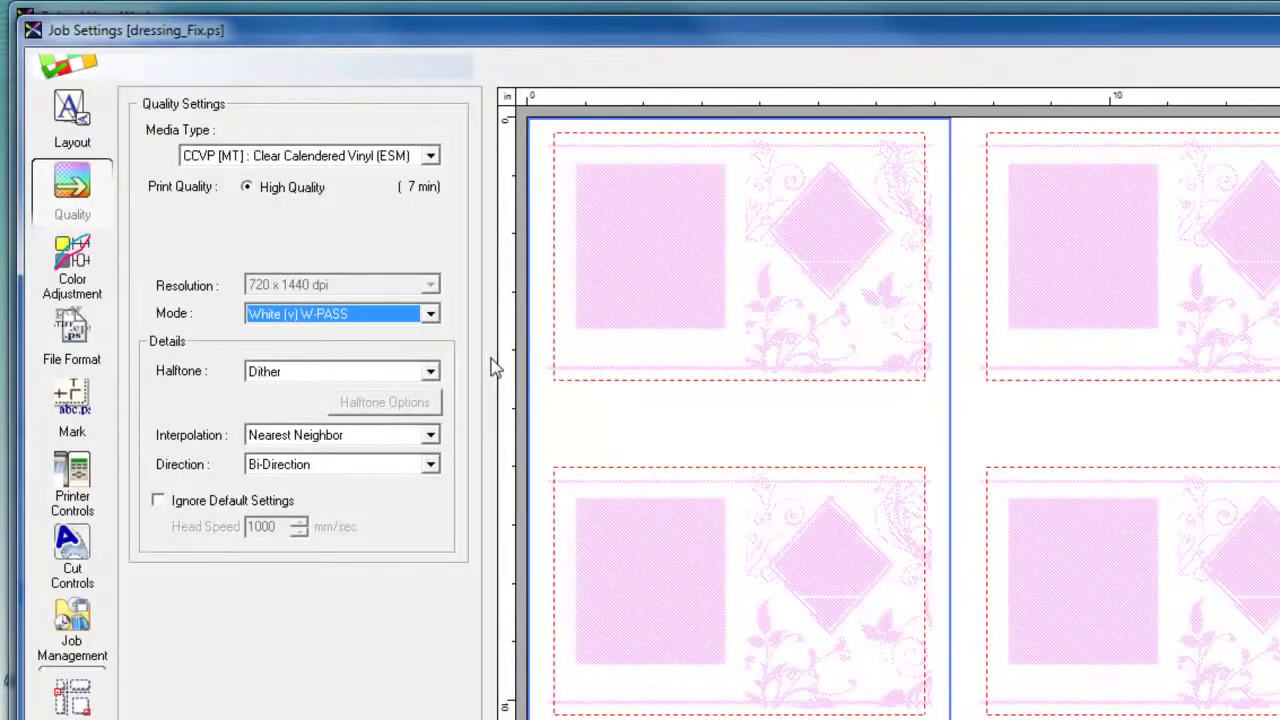
left_click(430, 313)
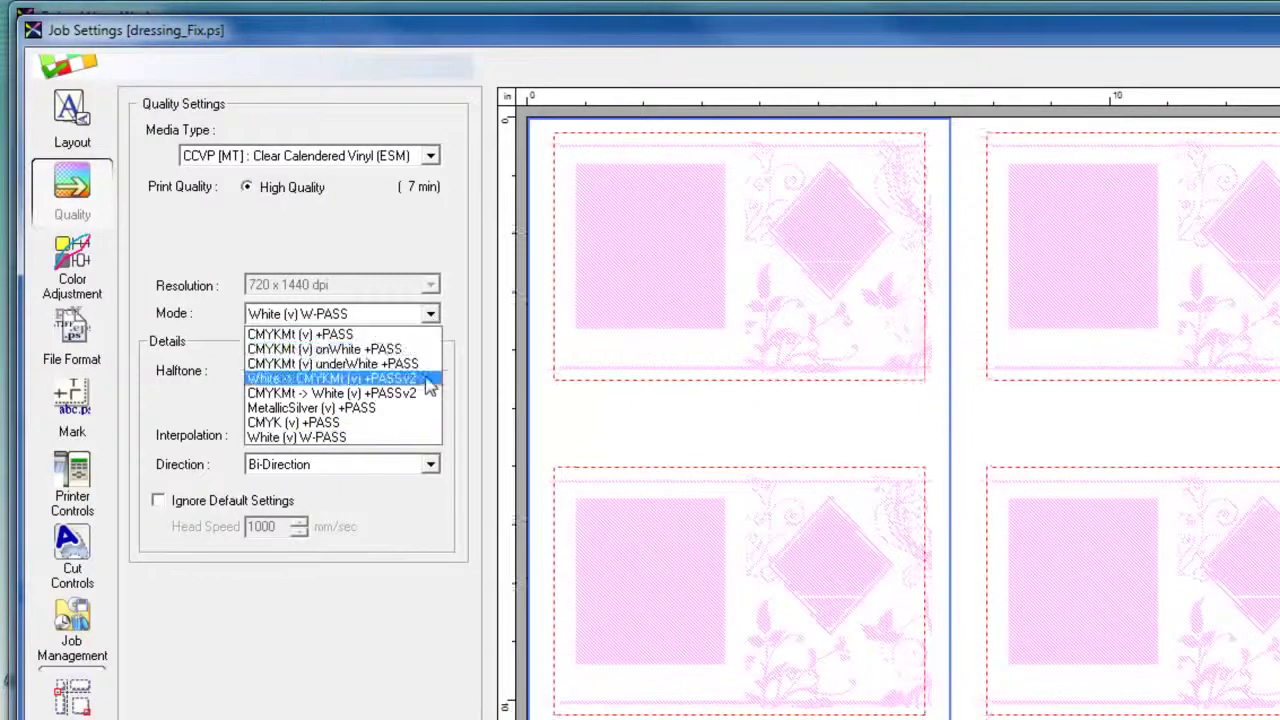
left_click(410, 425)
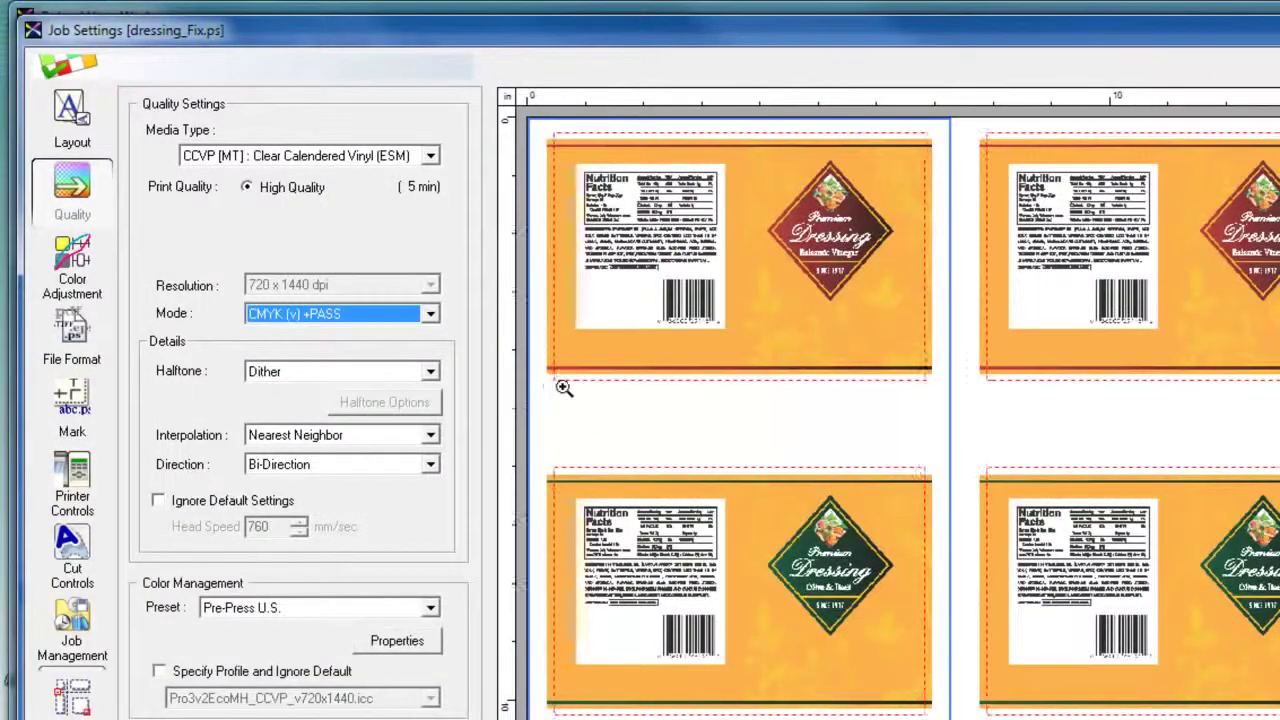
left_click(430, 313)
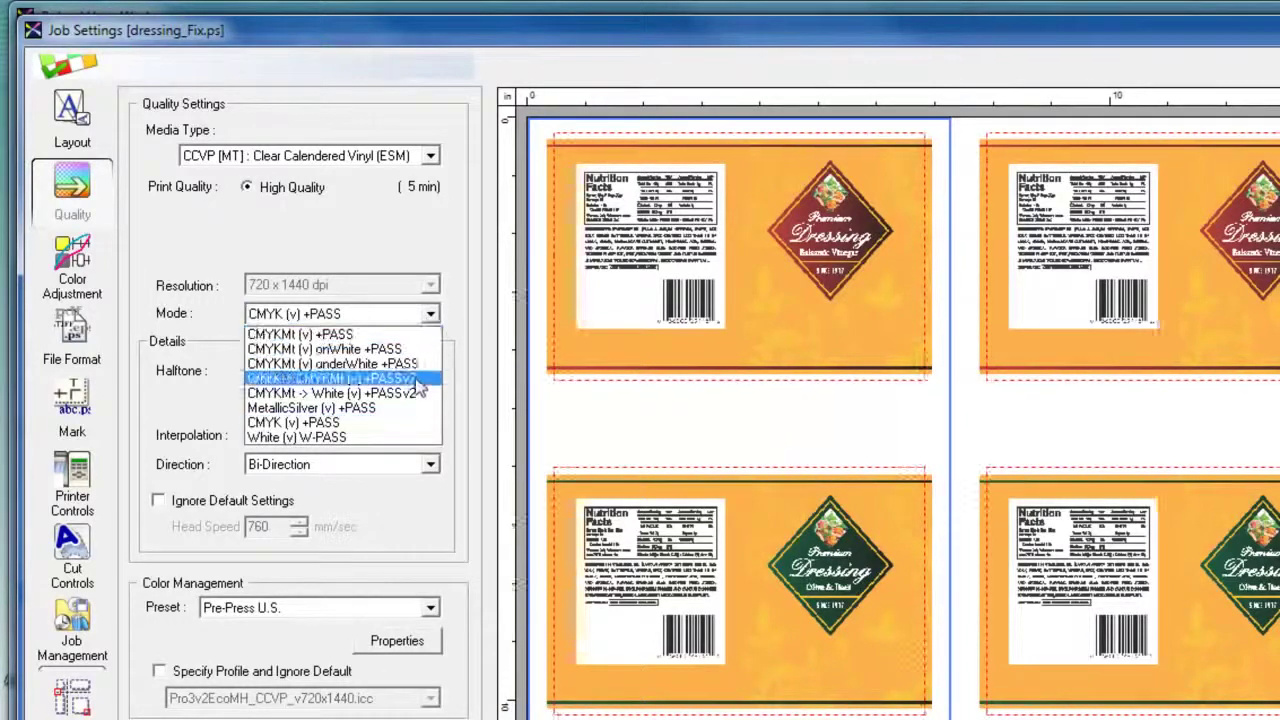
left_click(418, 408)
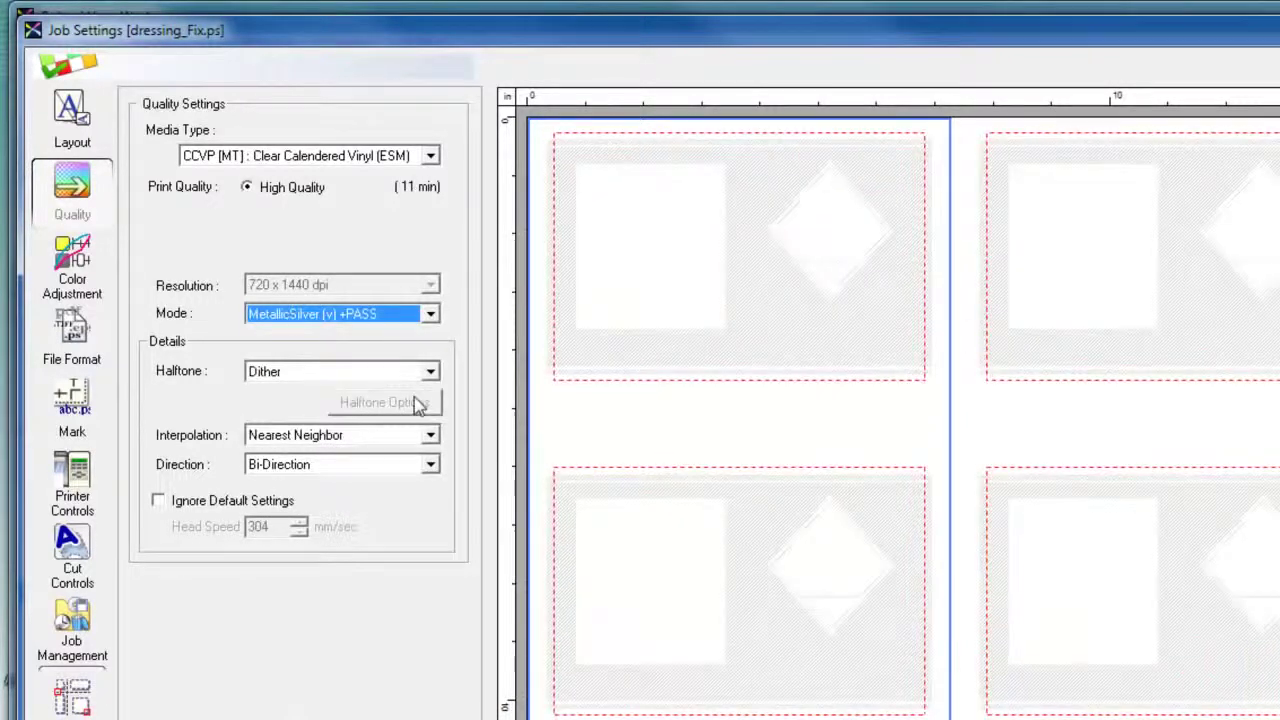
- Try White -> CMYKMt (v) +PASSv2, then settle on CMYKMt -> White (v) +PASSv2
left_click(430, 314)
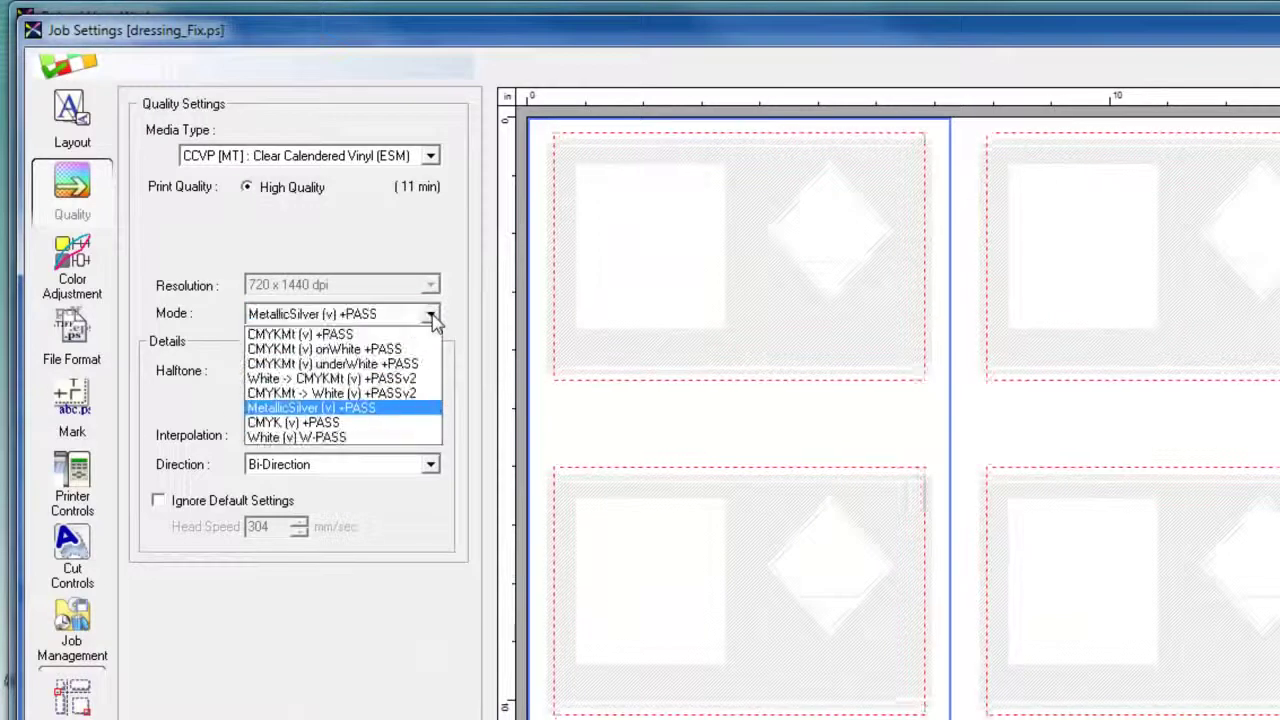
left_click(420, 378)
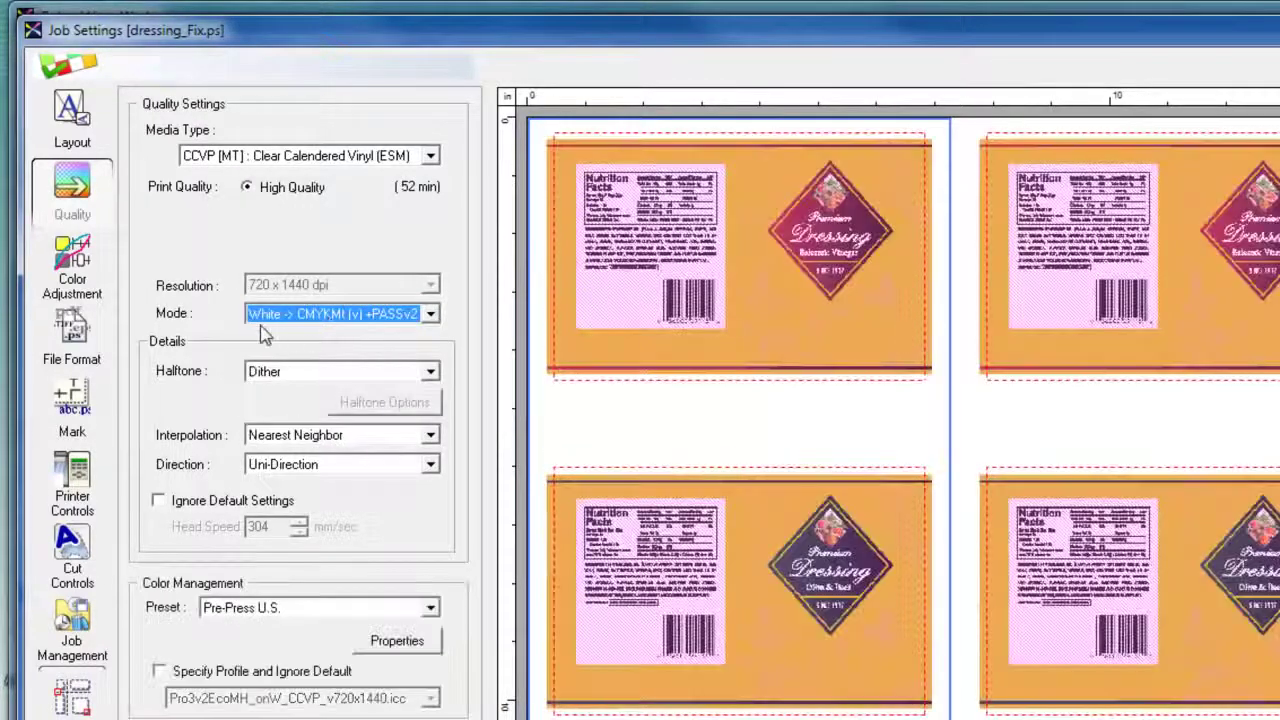
left_click(343, 318)
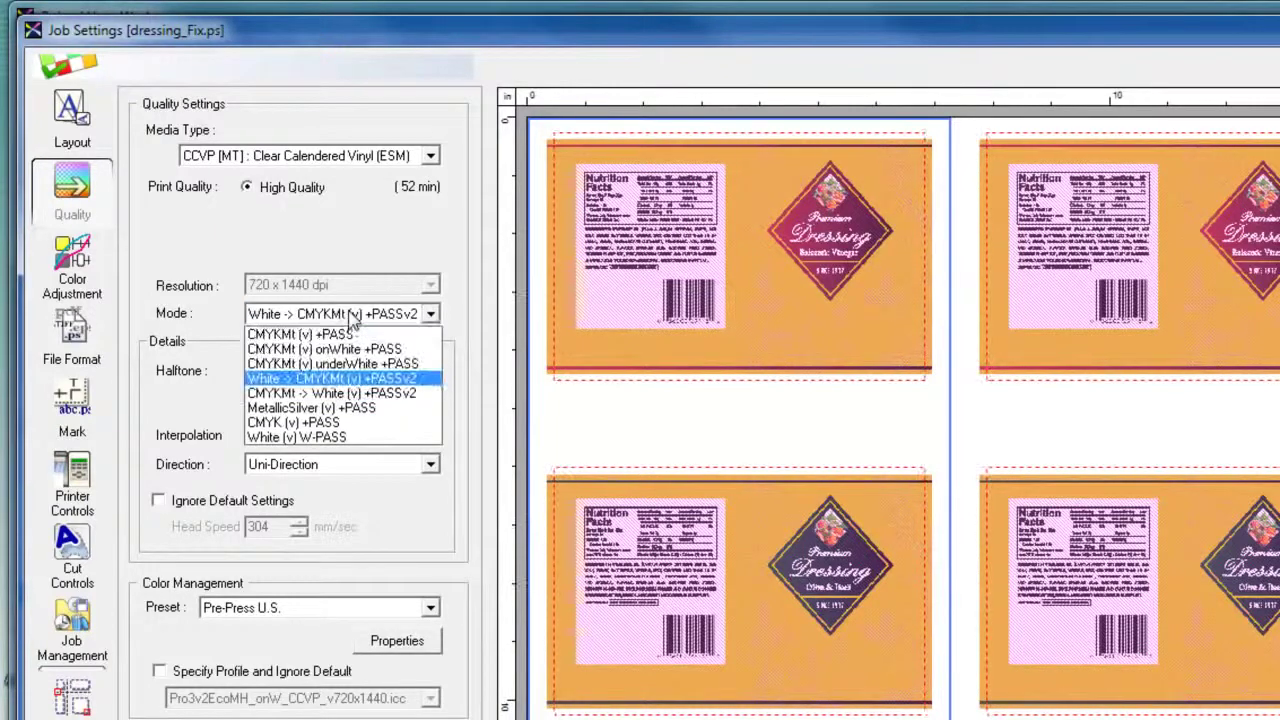
left_click(362, 395)
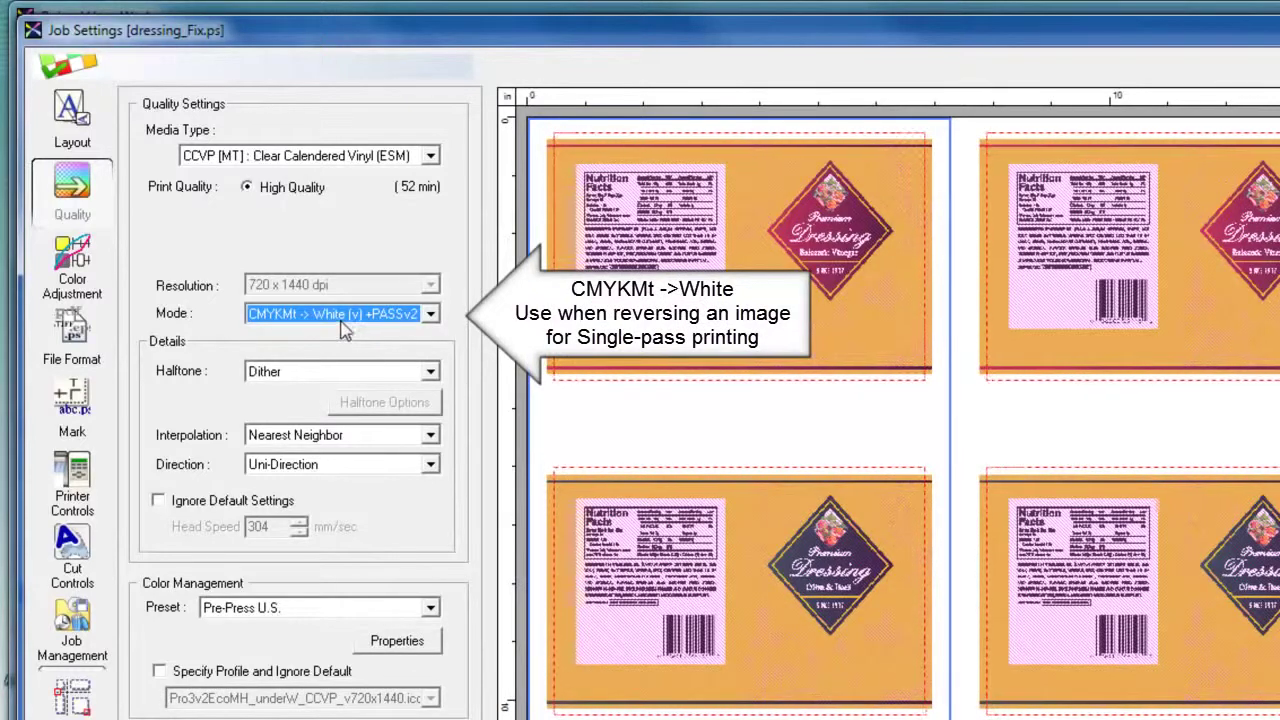
left_click(78, 130)
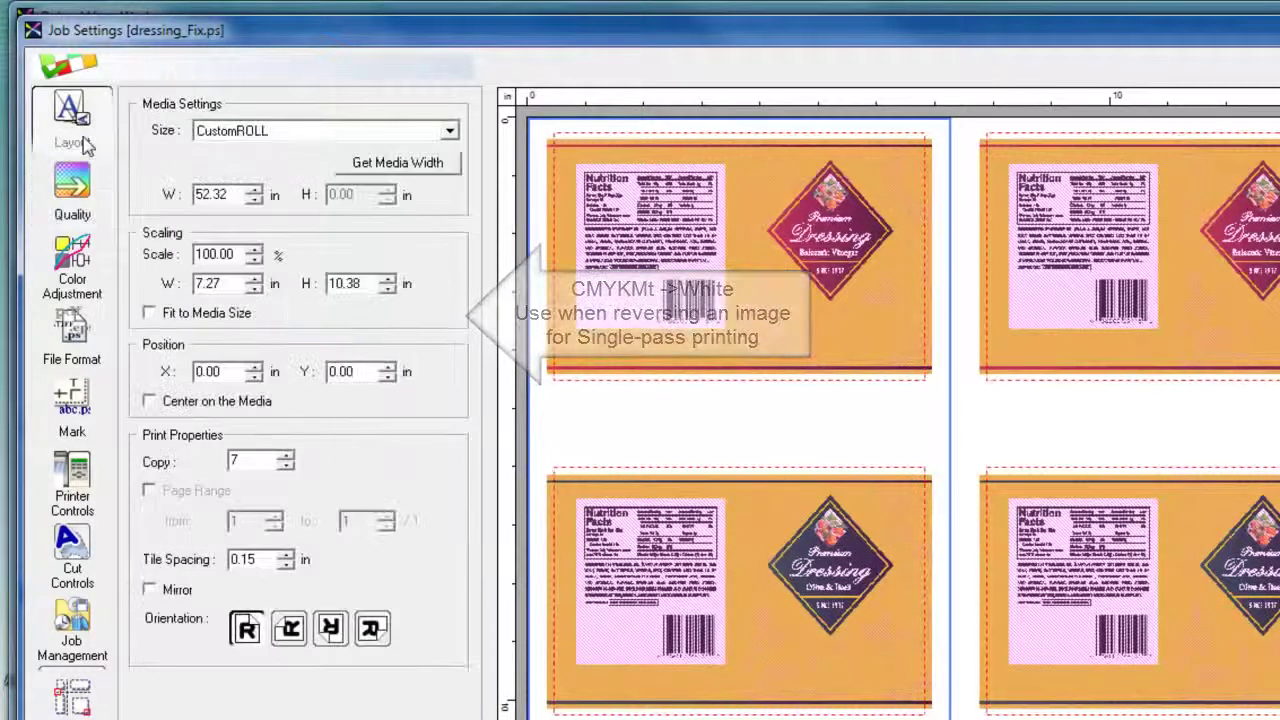
left_click(172, 592)
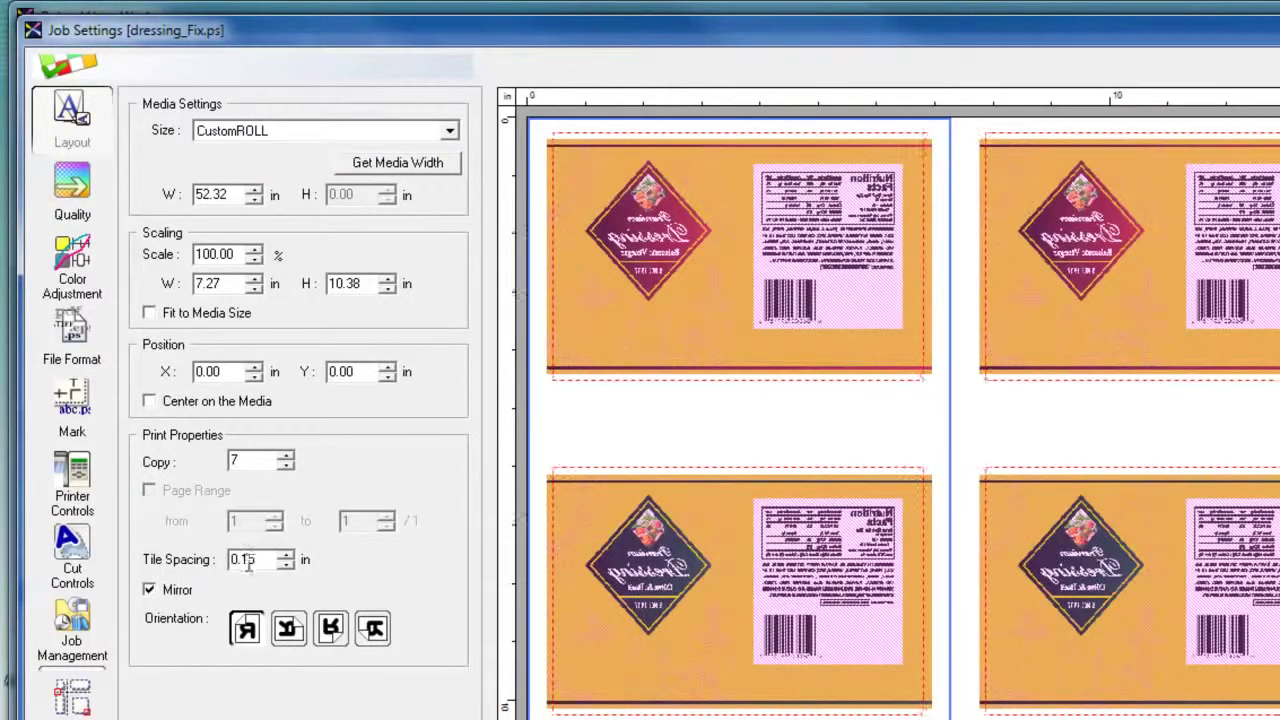
left_click(182, 592)
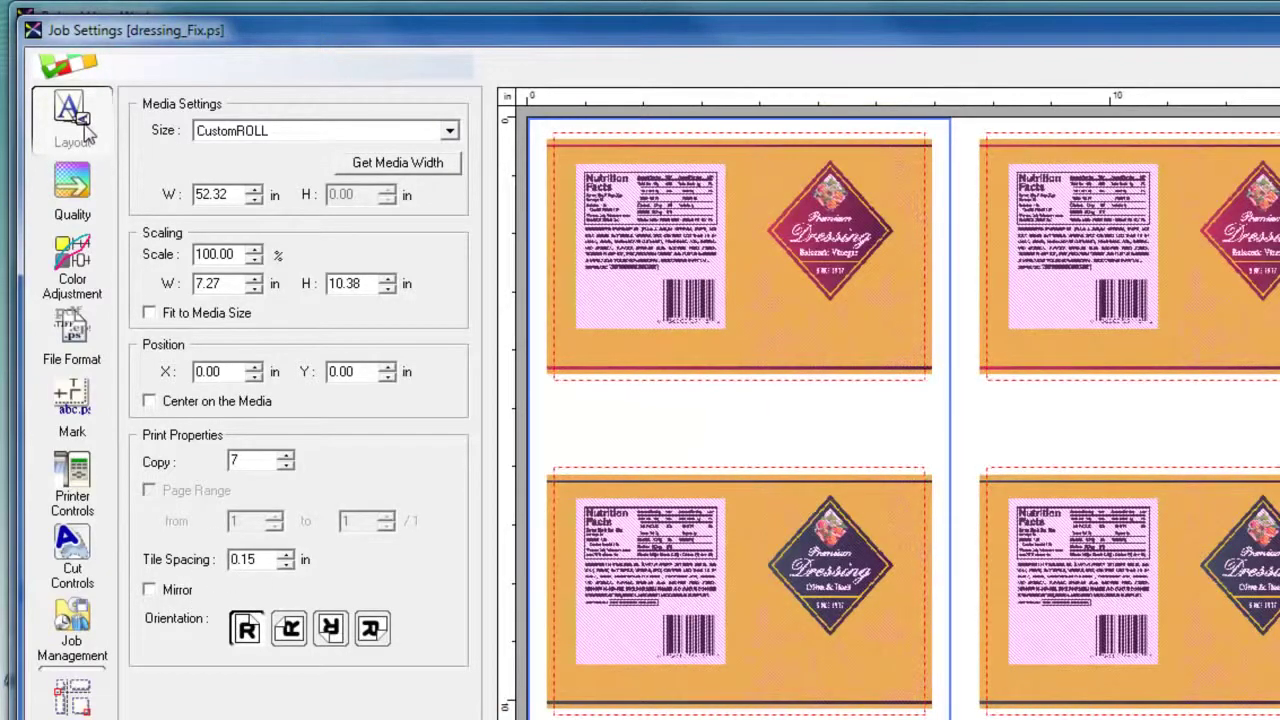
left_click(72, 185)
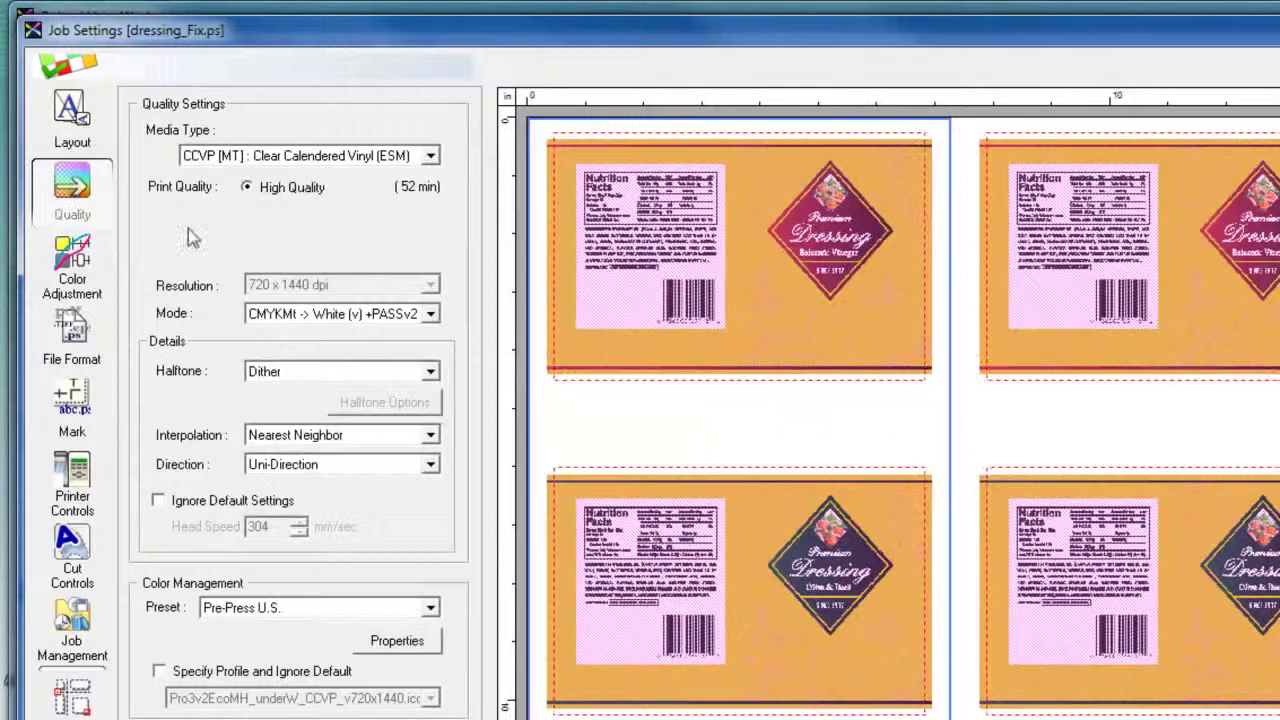
- Switch the print mode to White (v) W-PASS for a white-only print
left_click(319, 316)
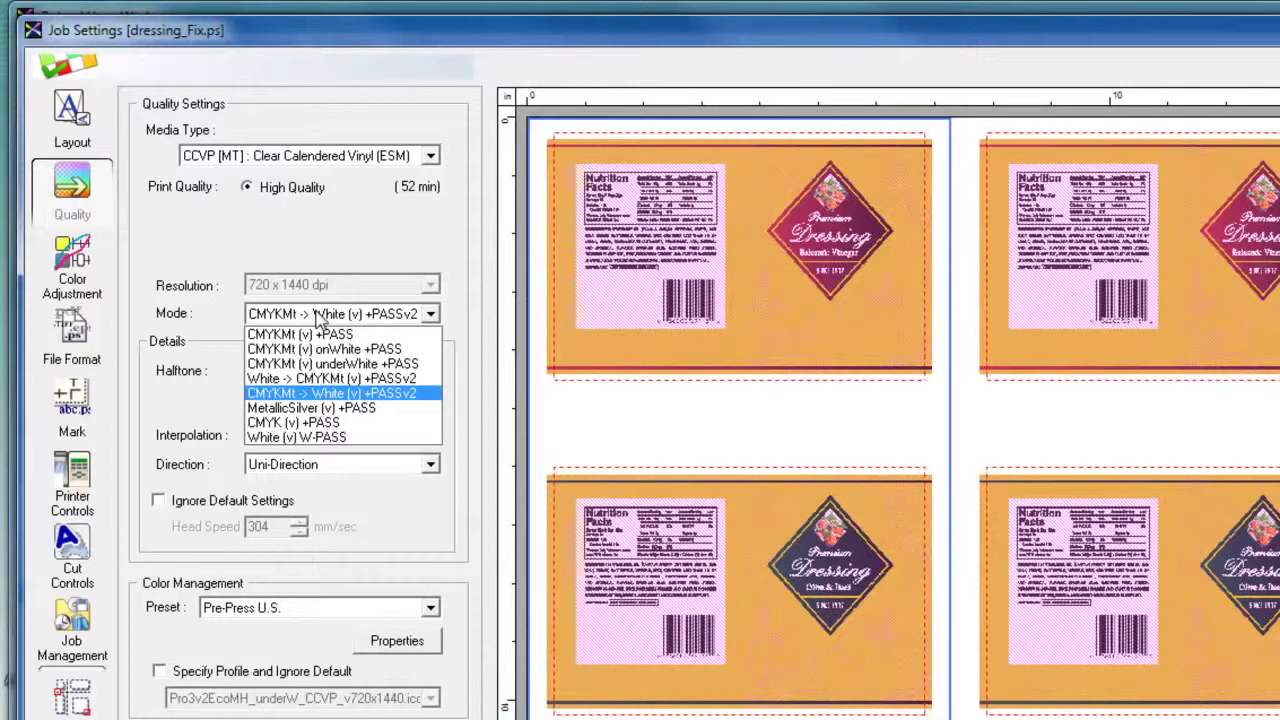
left_click(340, 439)
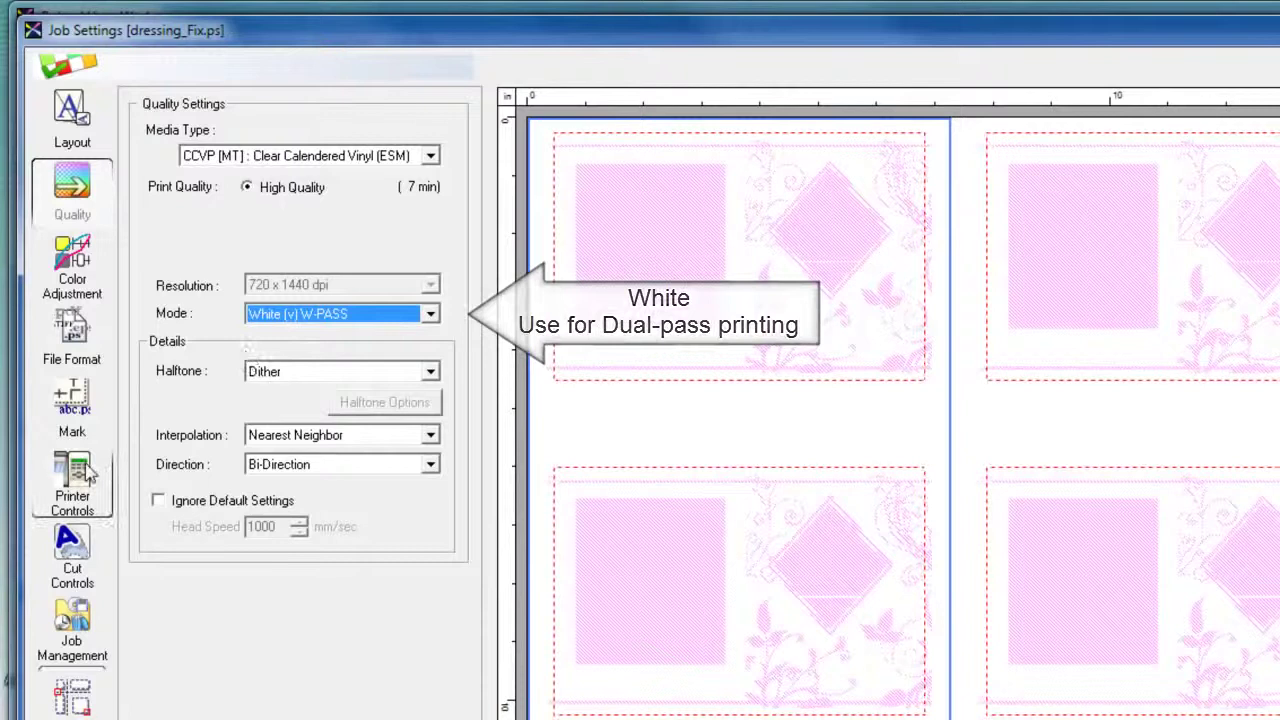
- Set the job to print only, check Strong vacuum, 15-min dry and Low head height, then return to Quality
left_click(74, 550)
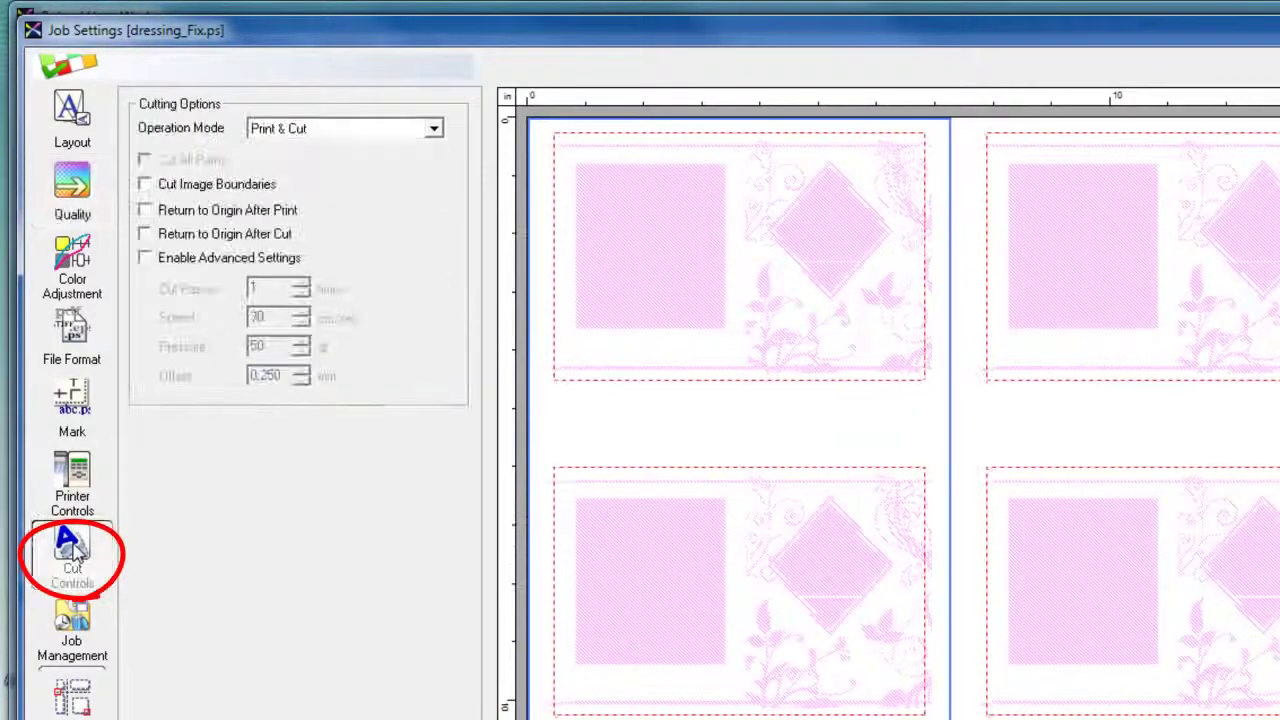
left_click(433, 131)
left_click(404, 164)
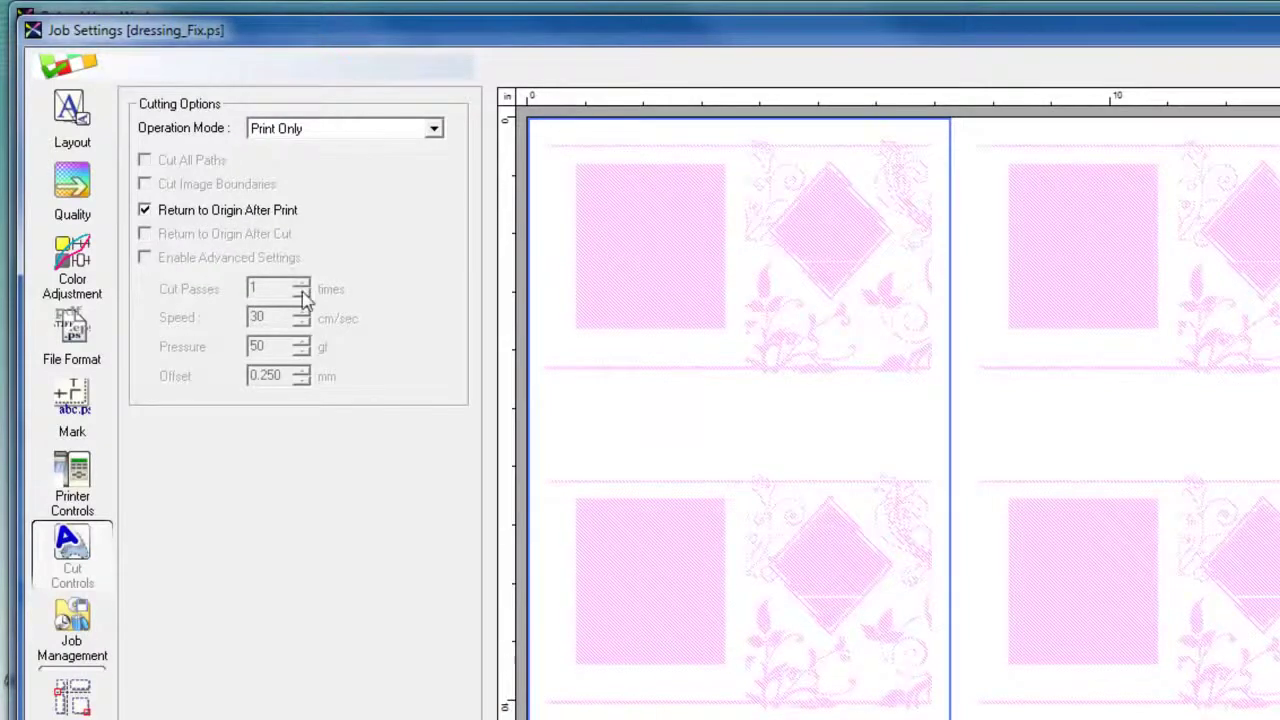
left_click(71, 482)
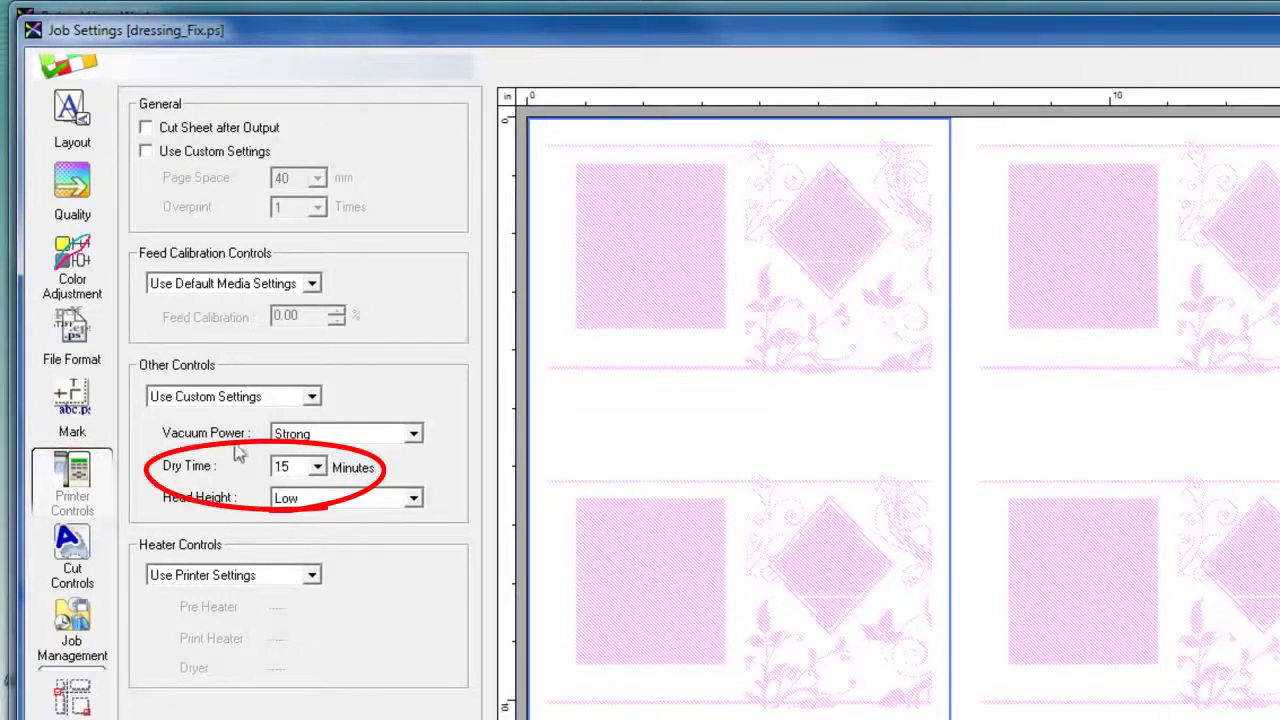
left_click(88, 212)
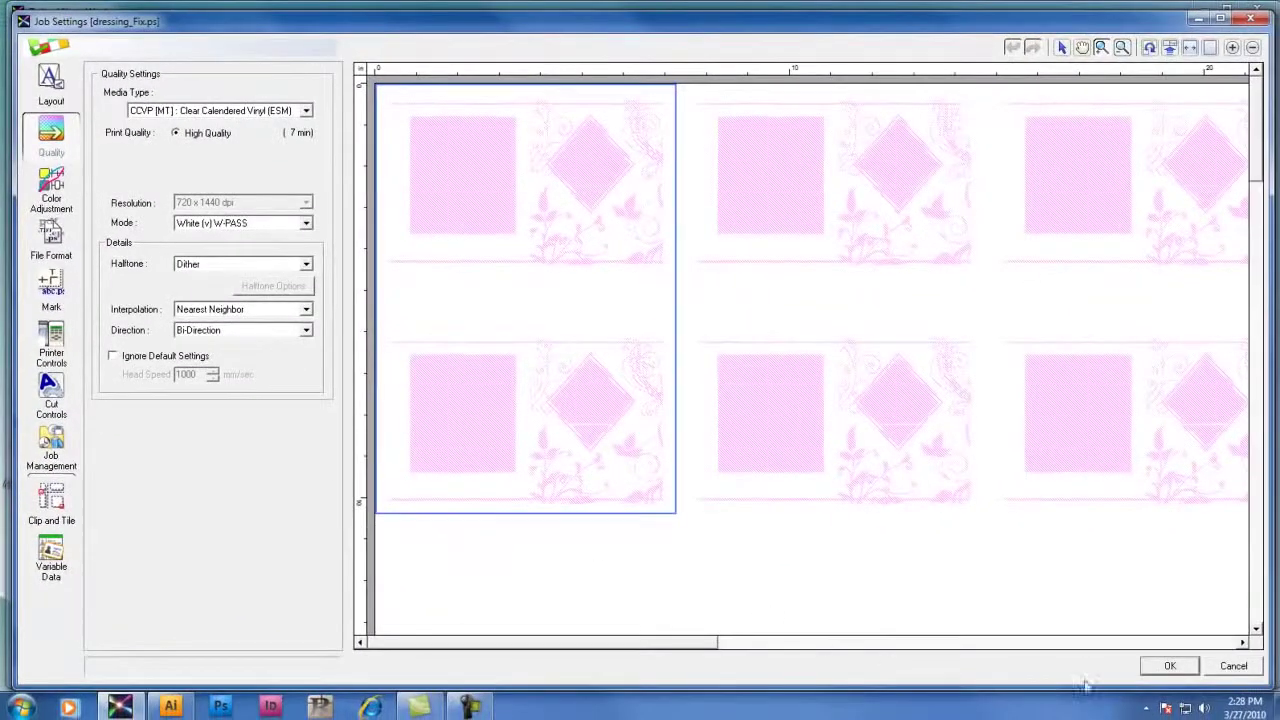
- Confirm the white-only job settings with OK and return to the job list
left_click(1163, 672)
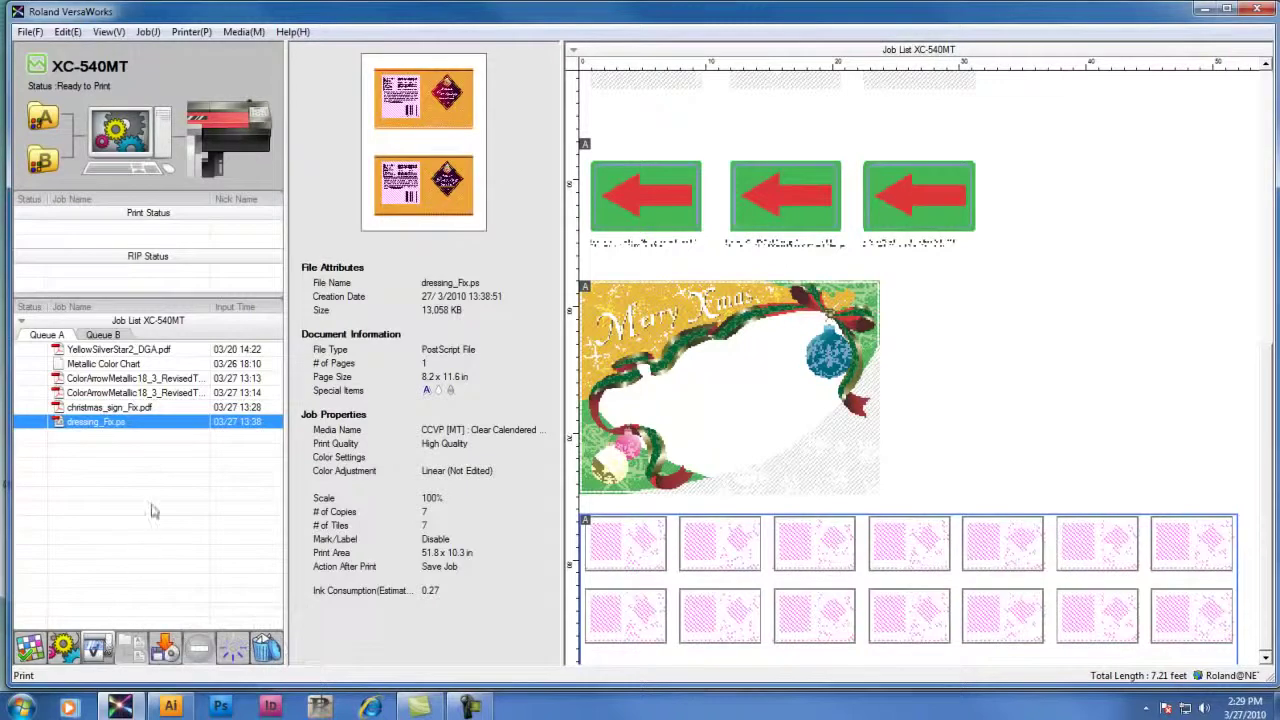
- Reopen dressing_Fix.ps, zoom the preview, try CMYKMt (v) onWhite +PASS, then choose CMYKMt (v) underWhite +PASS
double_click(180, 428)
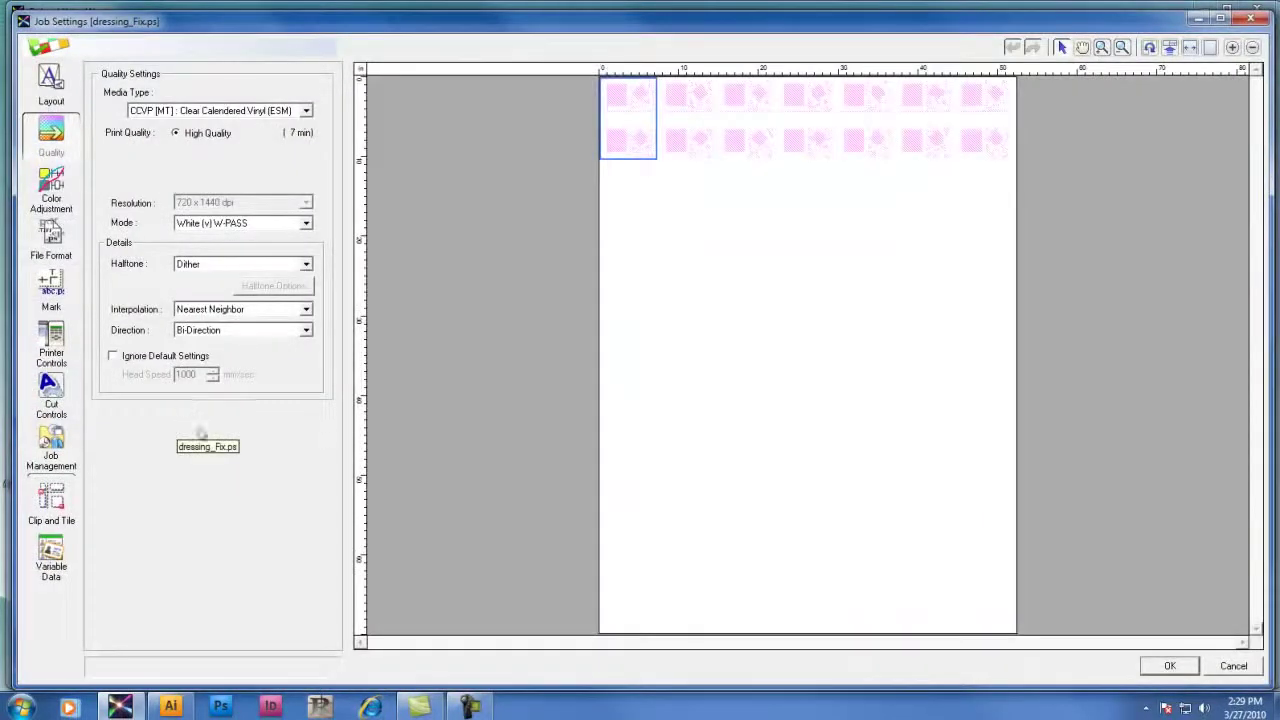
left_click(1101, 47)
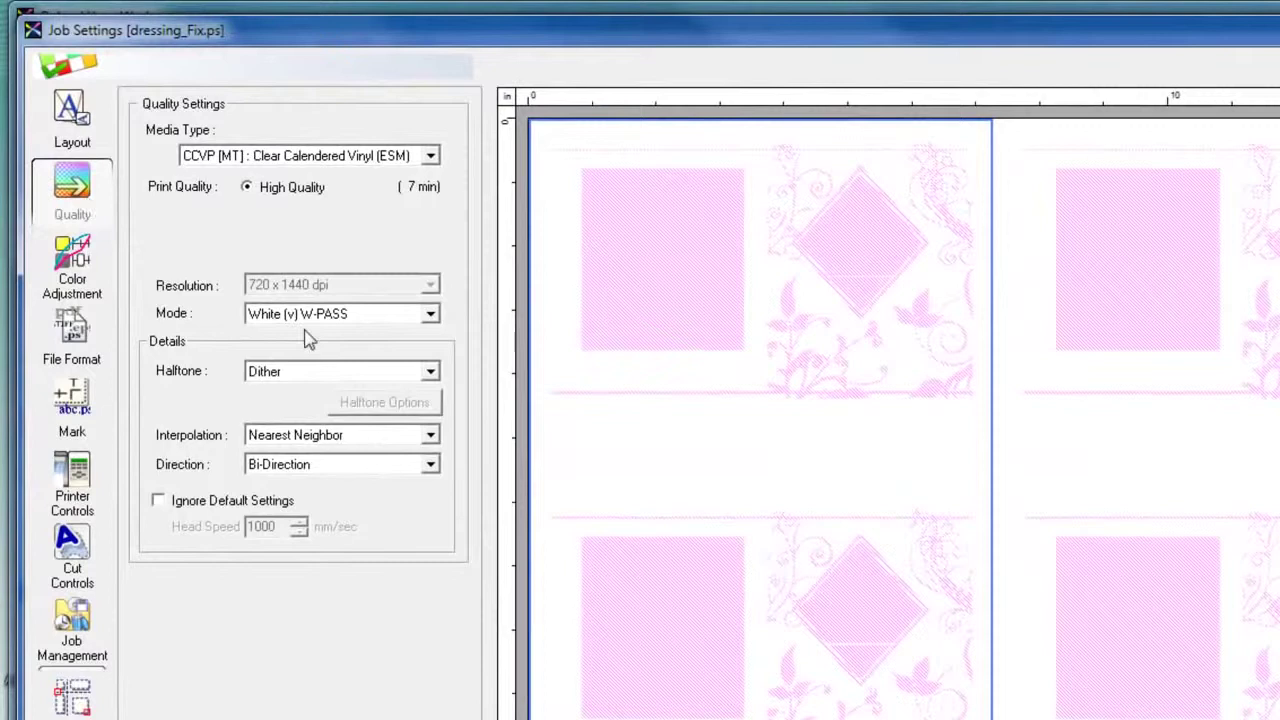
left_click(425, 318)
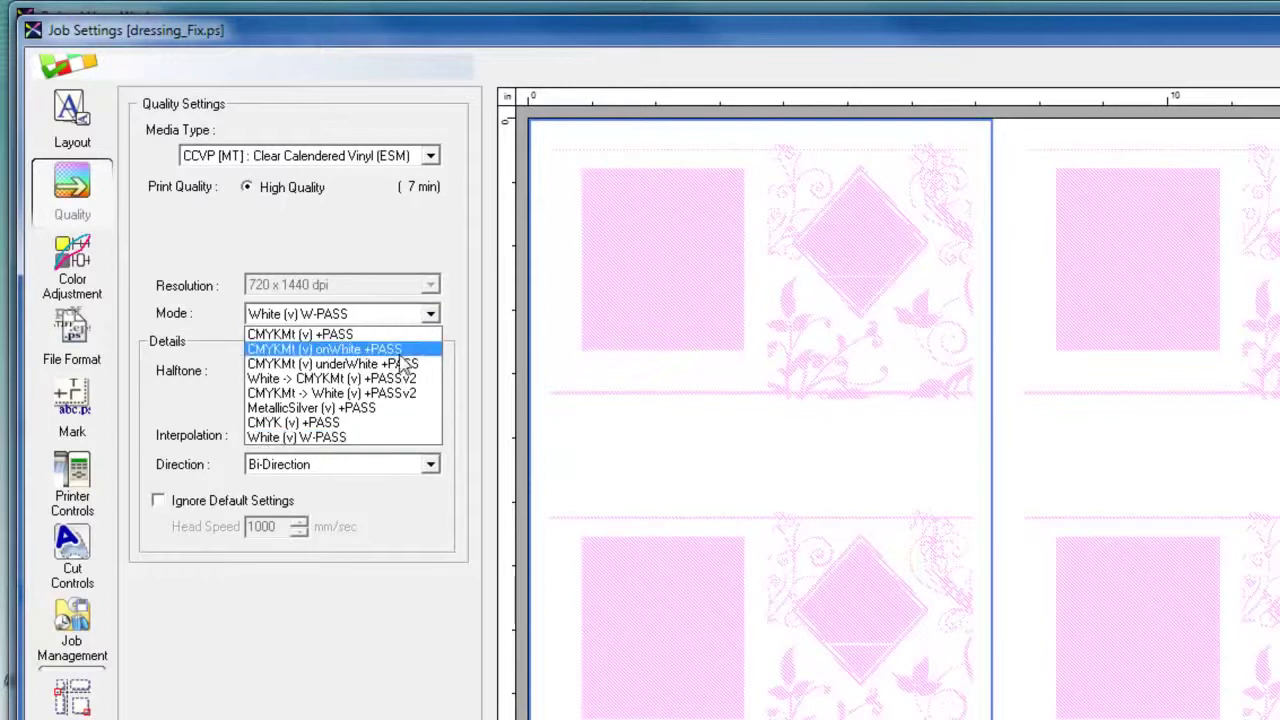
left_click(398, 350)
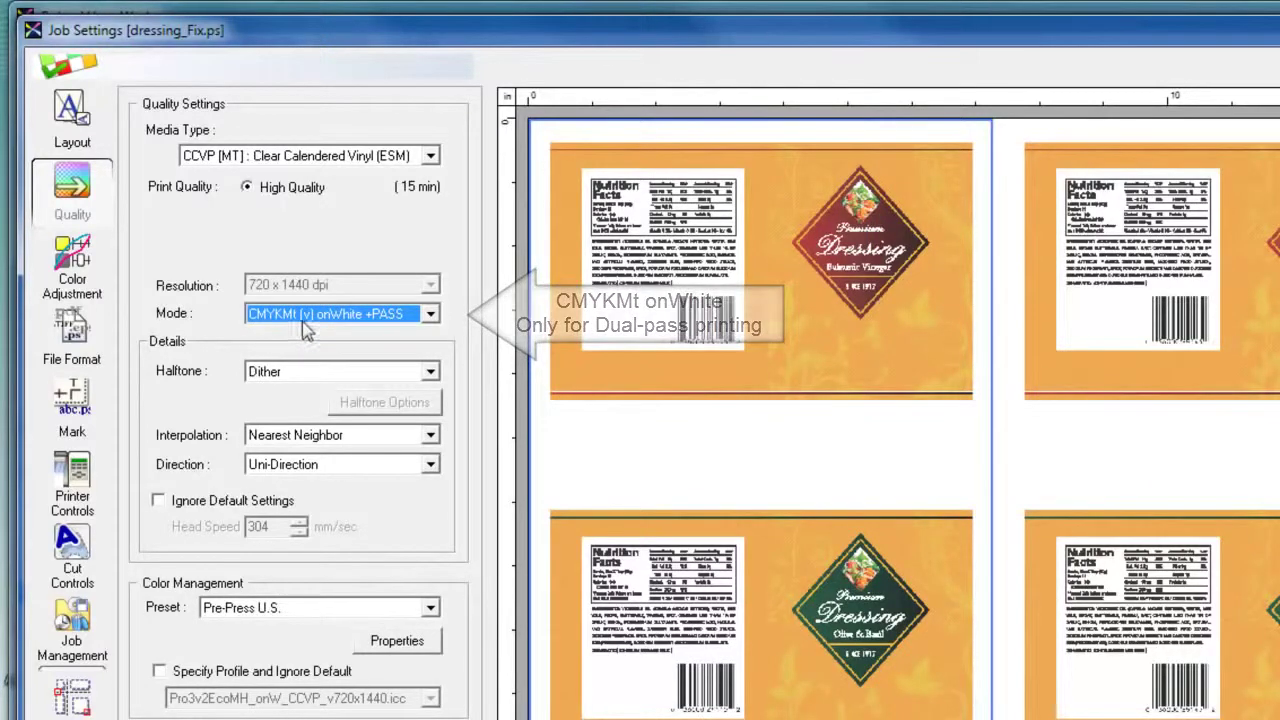
left_click(362, 328)
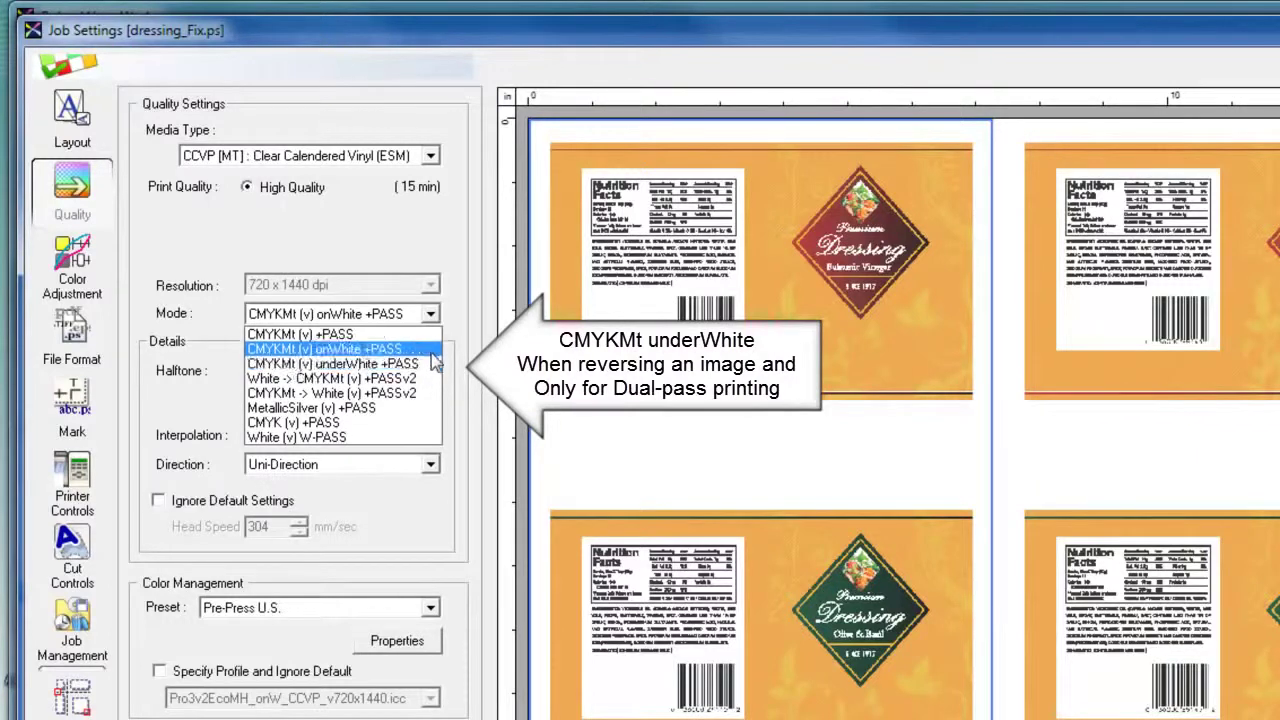
left_click(433, 370)
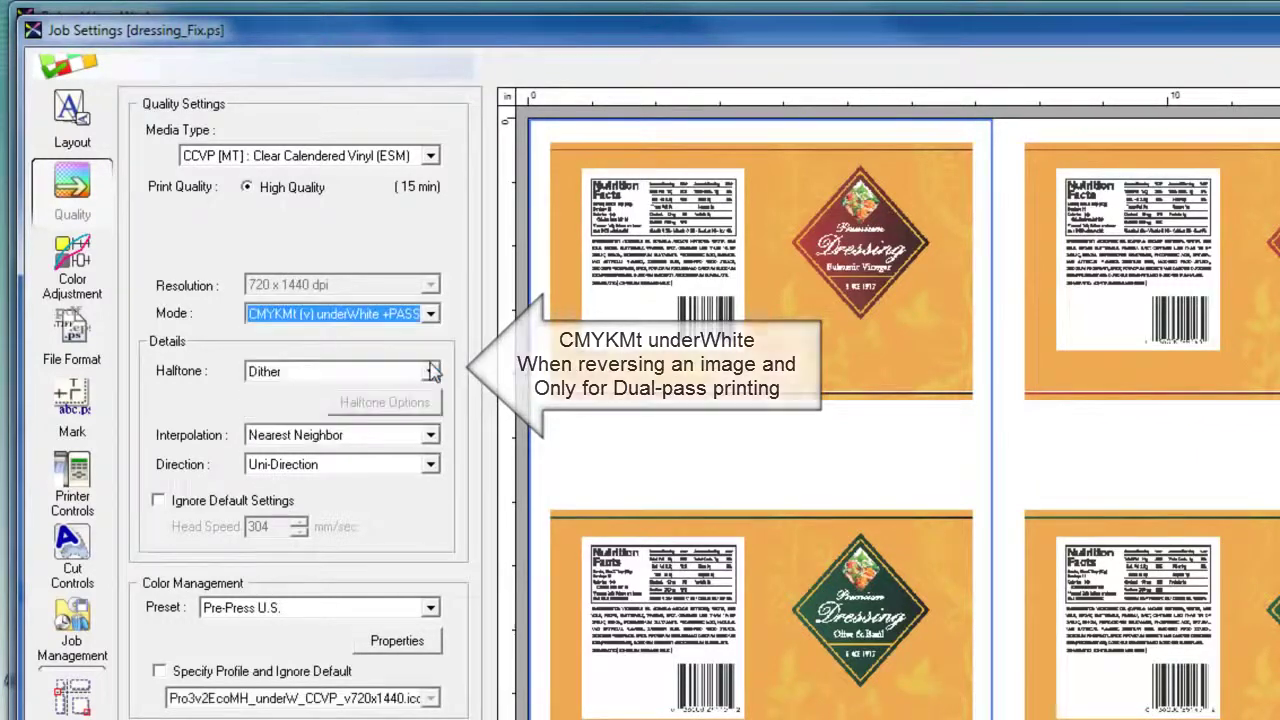
left_click(96, 140)
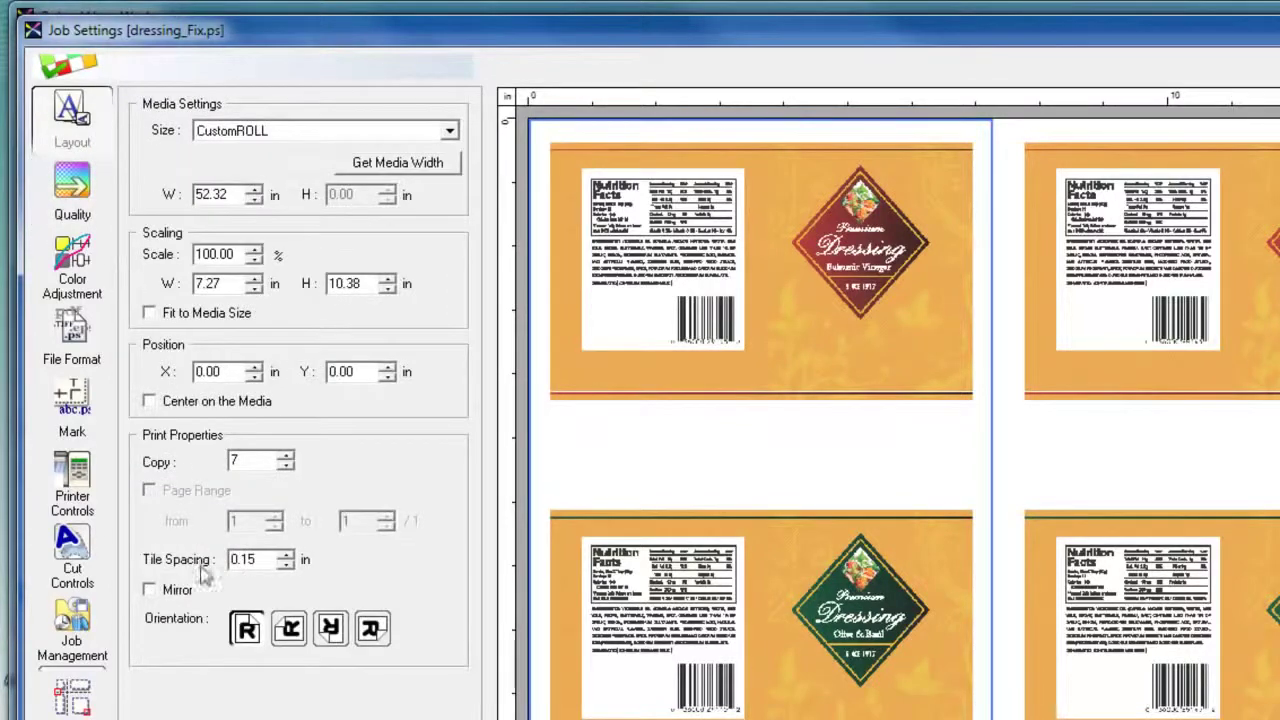
left_click(149, 590)
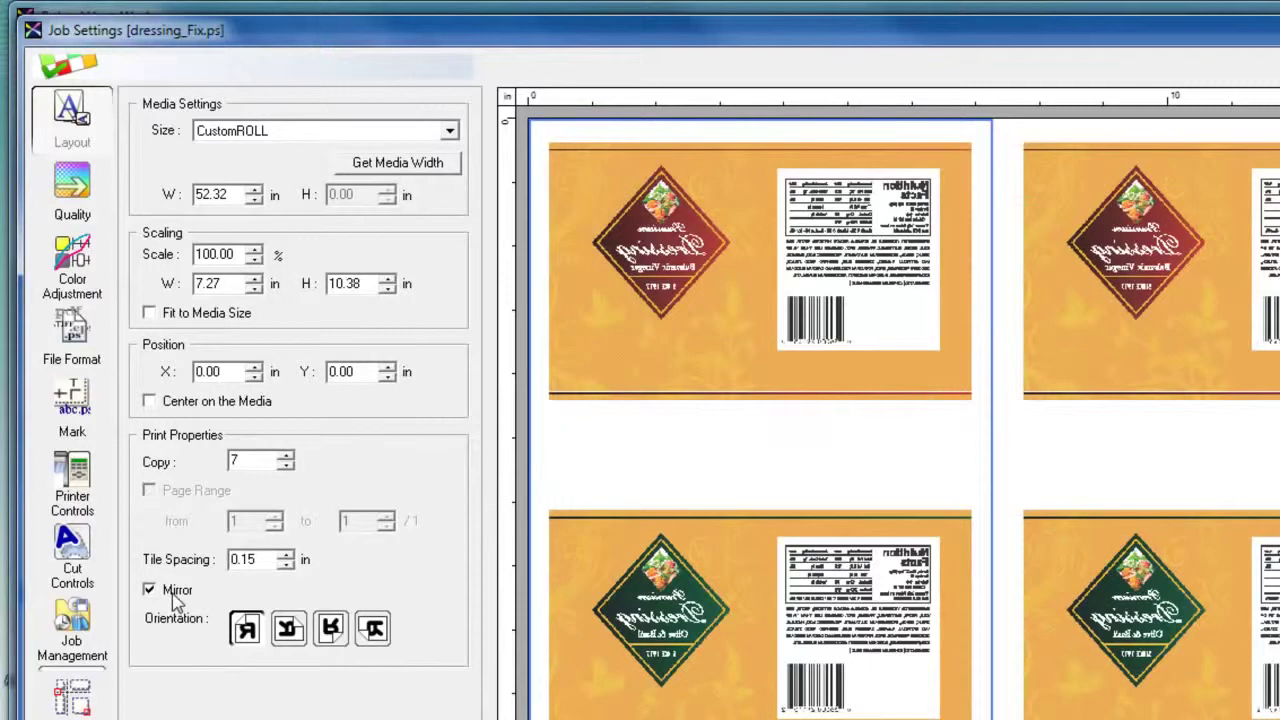
left_click(172, 596)
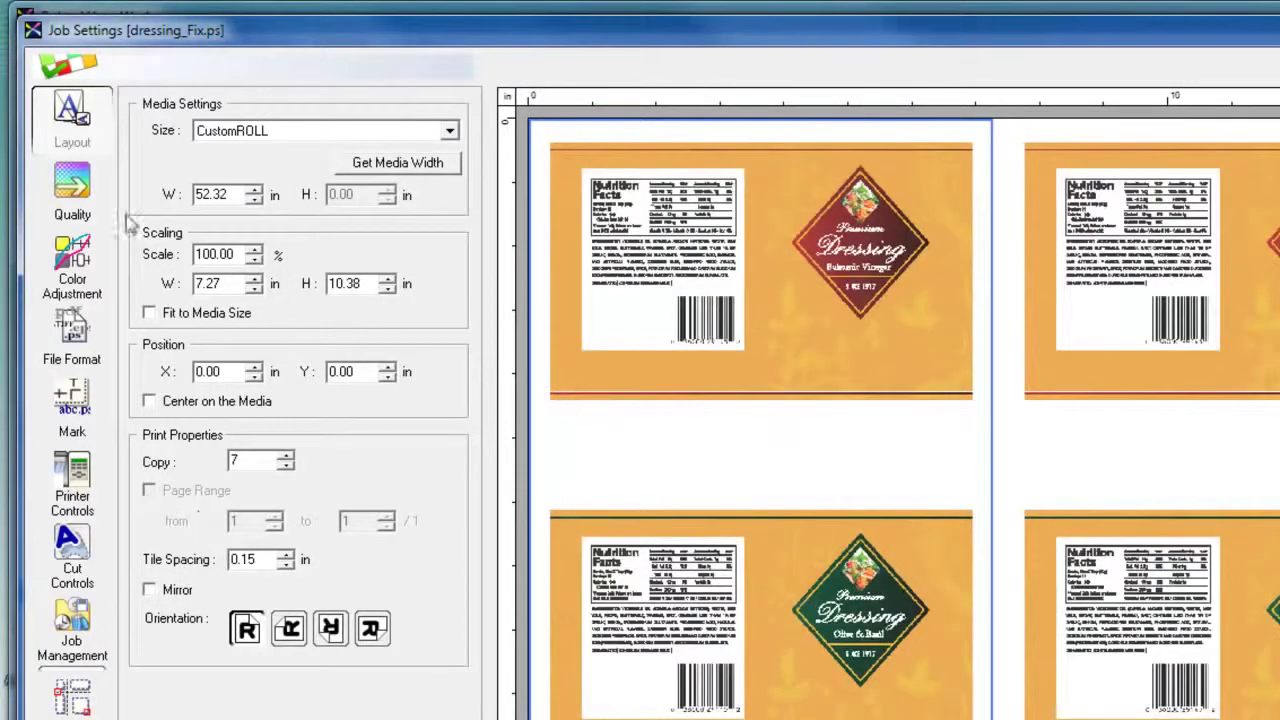
left_click(84, 192)
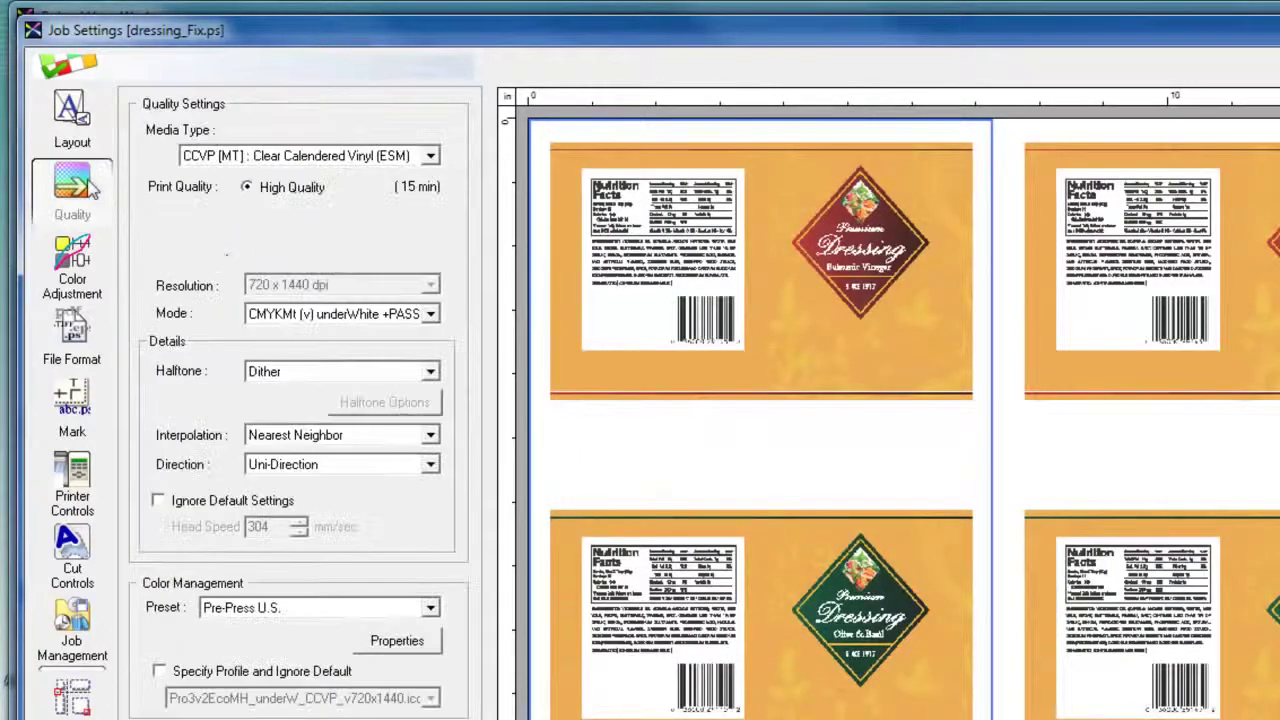
- Try White -> CMYKMt (v) +PASSv2 and White (v) W-PASS, checking printer controls along the way
left_click(336, 318)
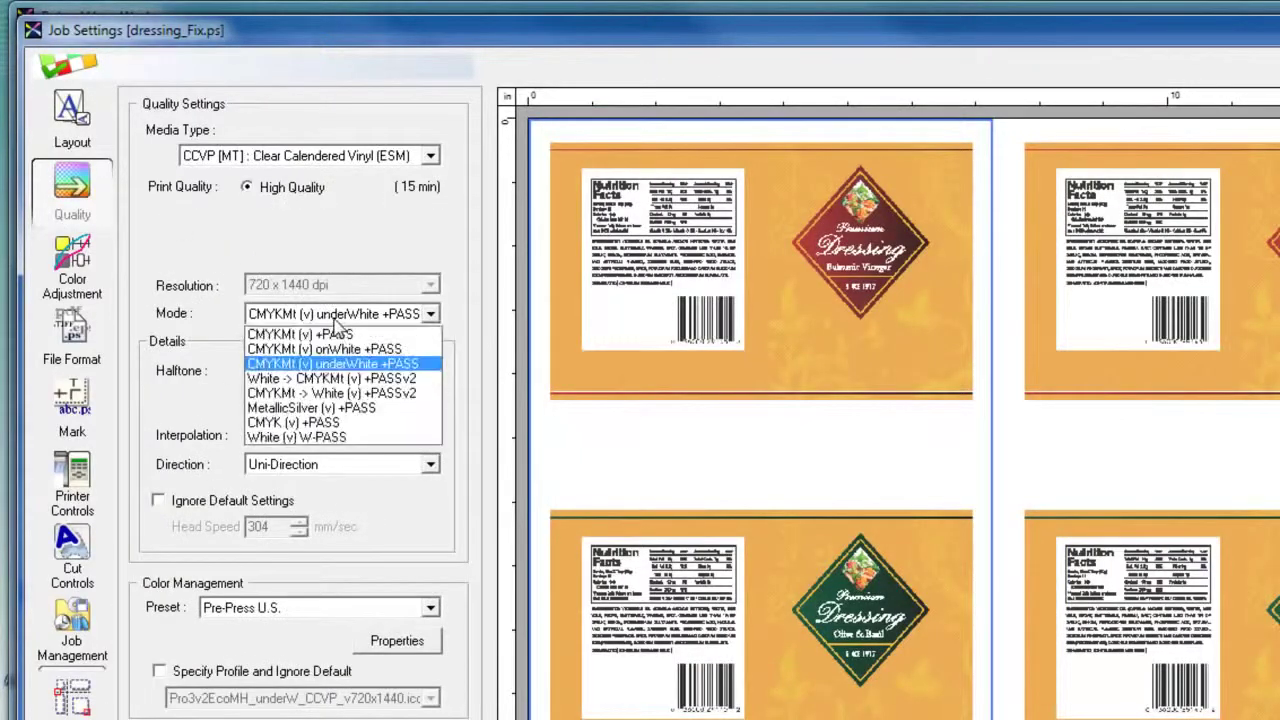
left_click(368, 379)
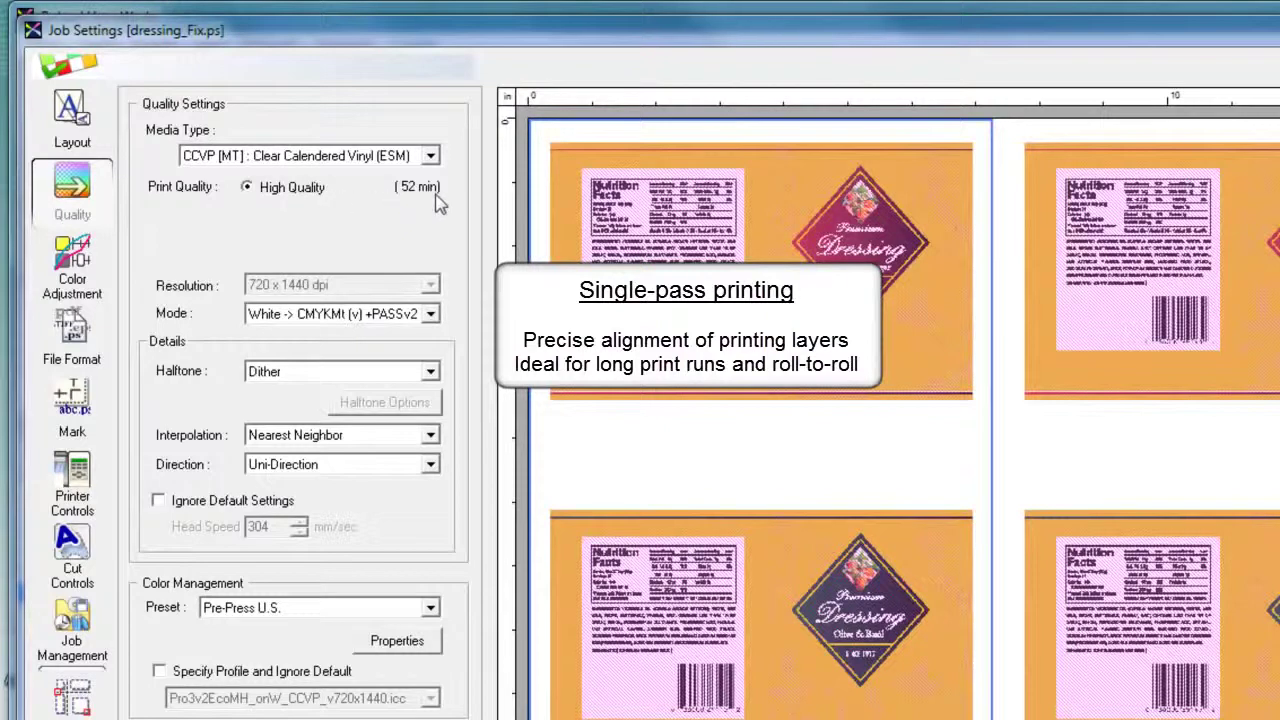
left_click(430, 315)
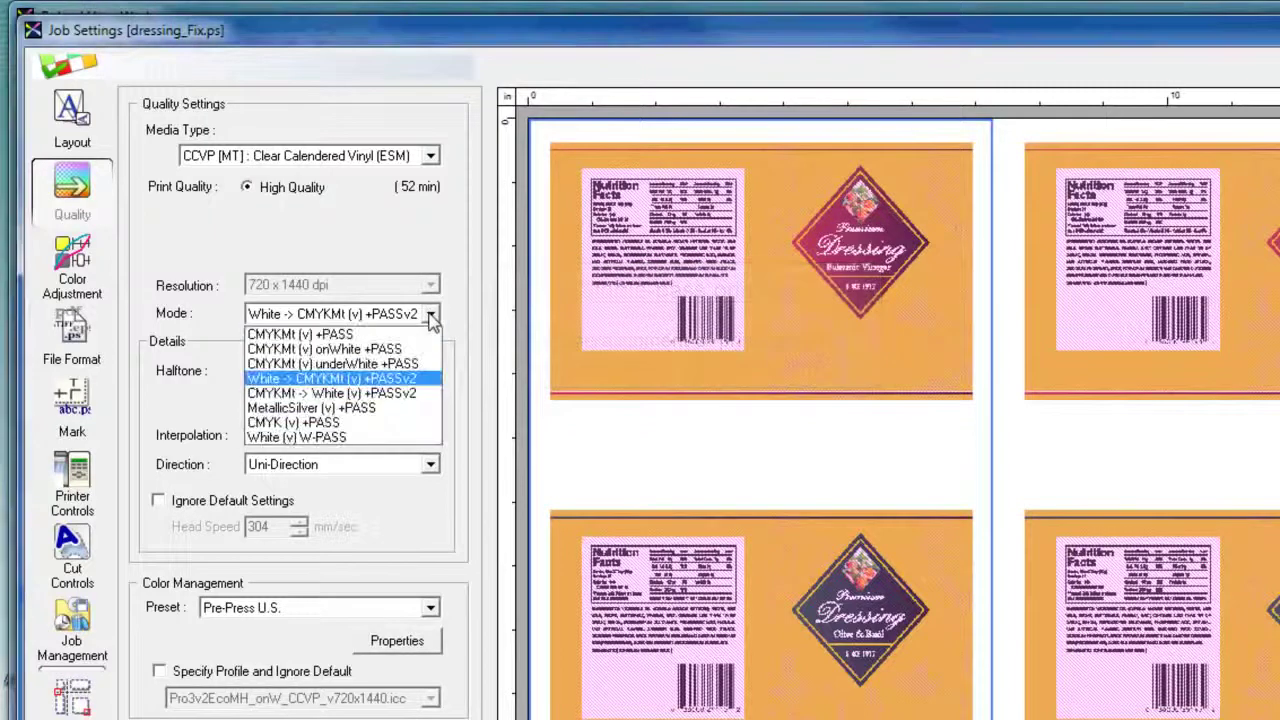
left_click(395, 445)
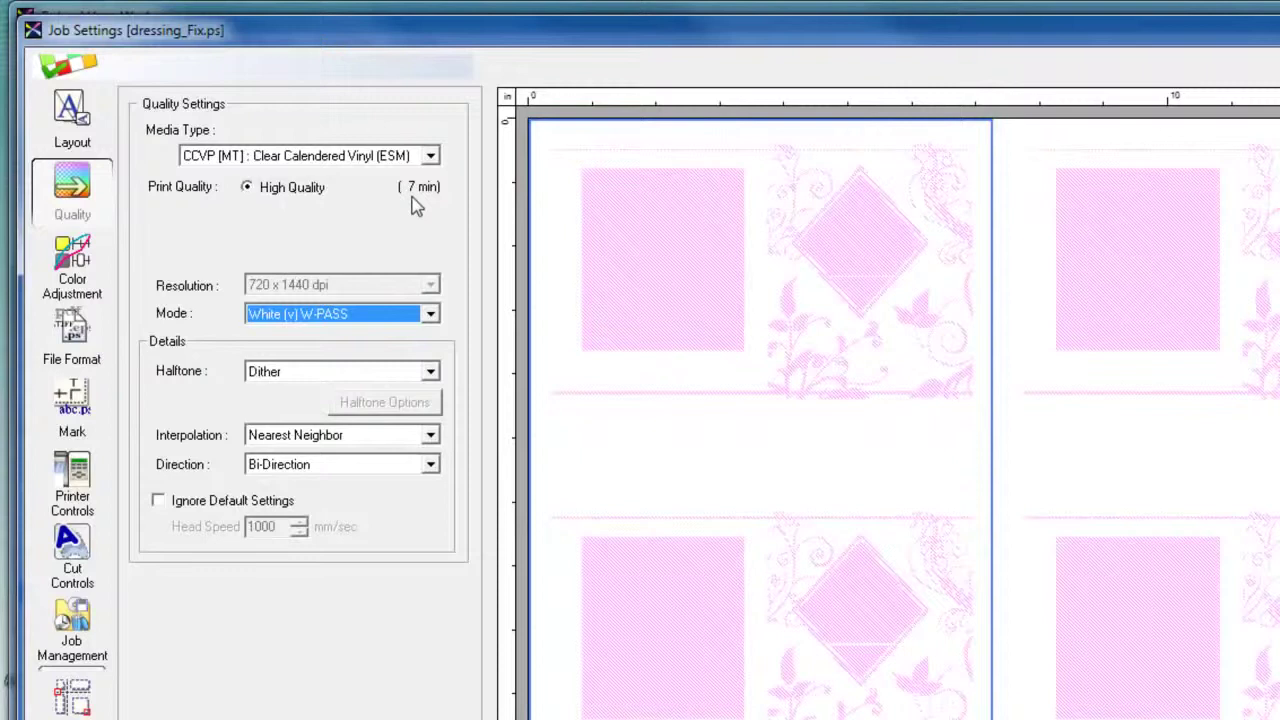
left_click(86, 478)
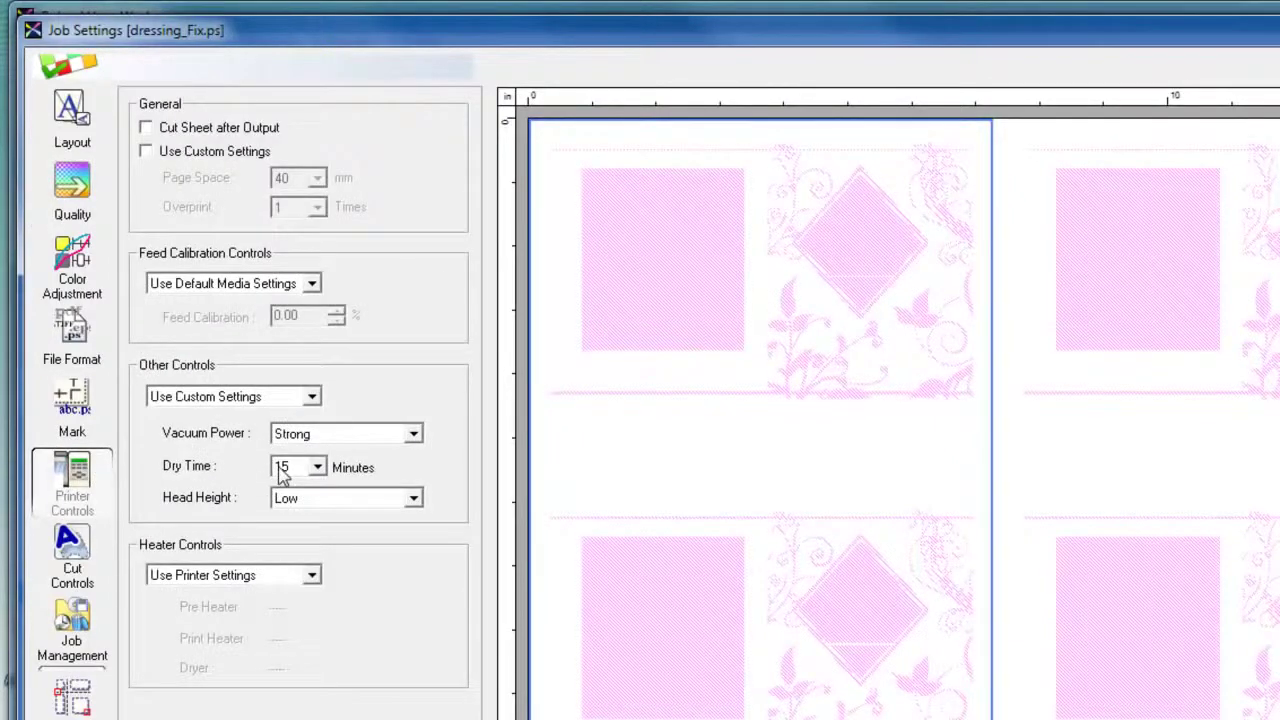
left_click(84, 194)
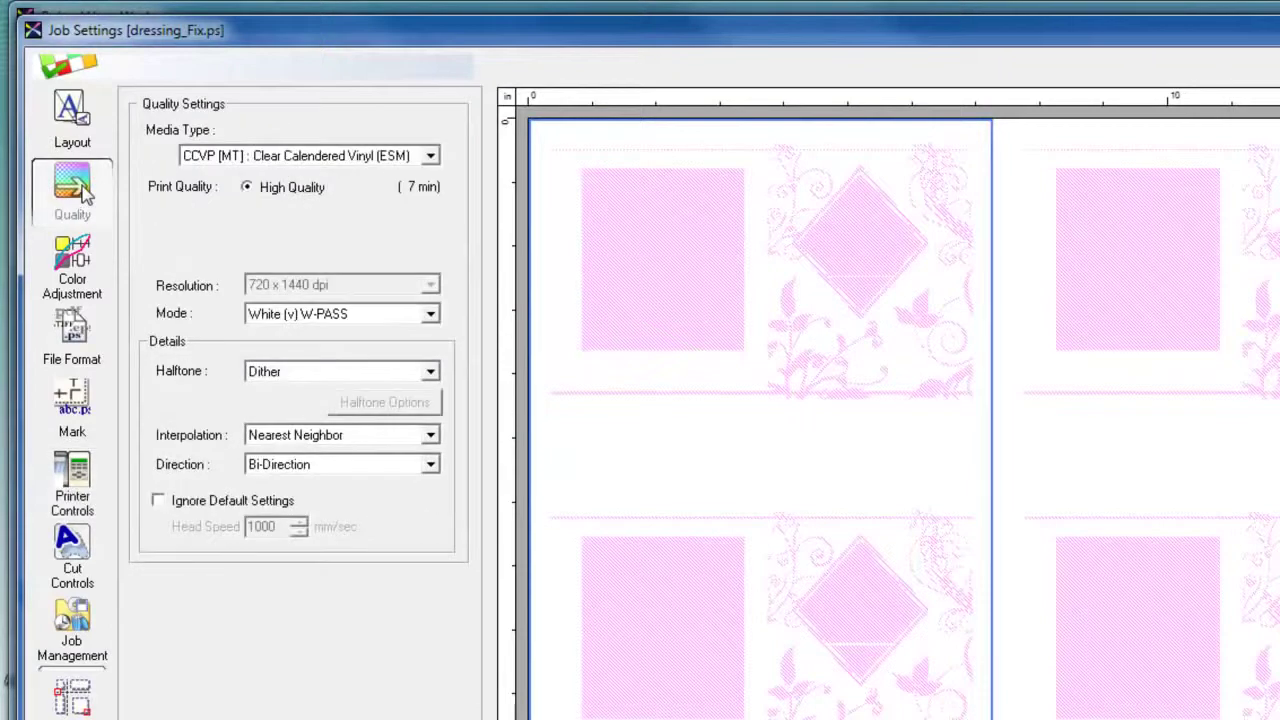
- Try CMYKMt (v) onWhite +PASS, then set White -> CMYKMt (v) +PASSv2 (52 min)
left_click(430, 314)
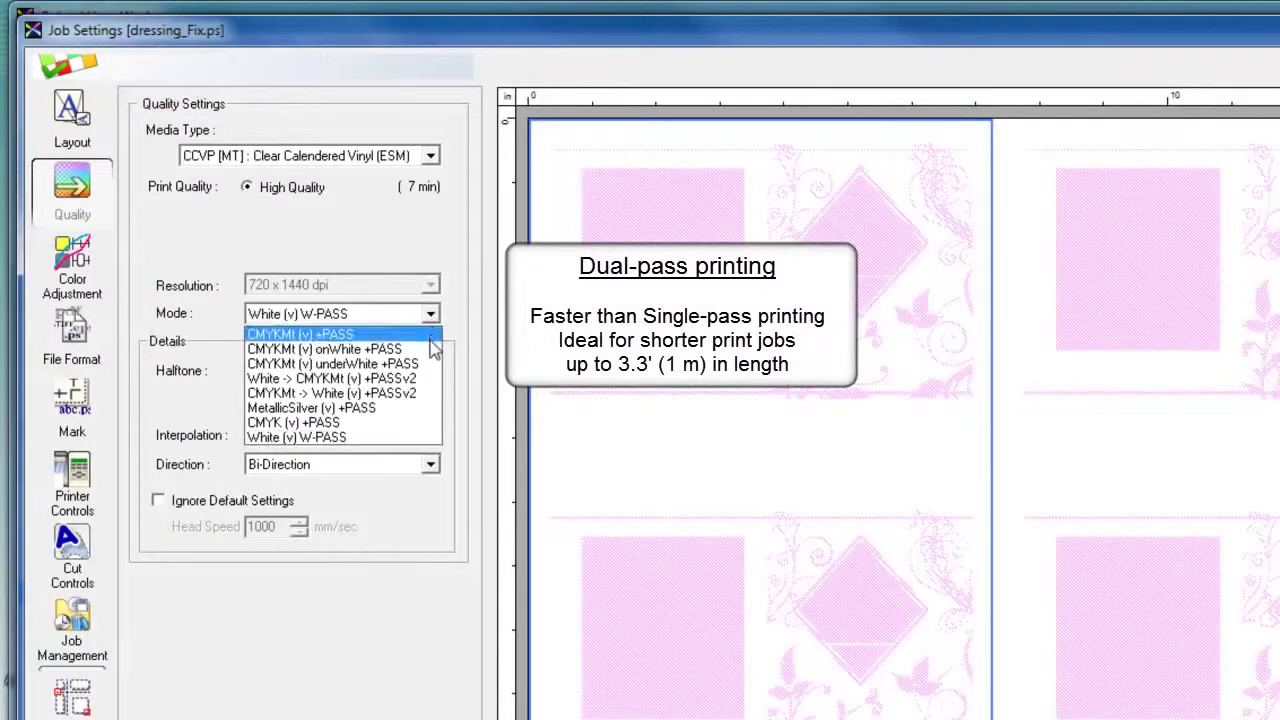
left_click(435, 355)
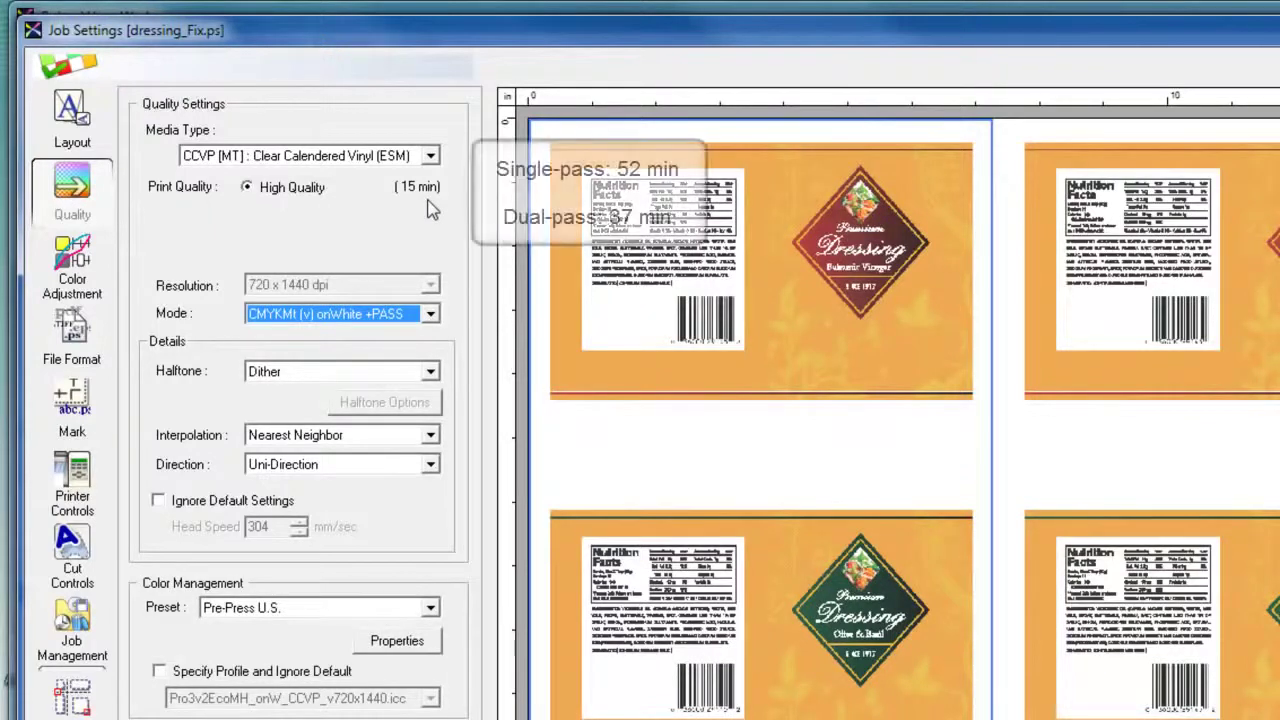
left_click(430, 314)
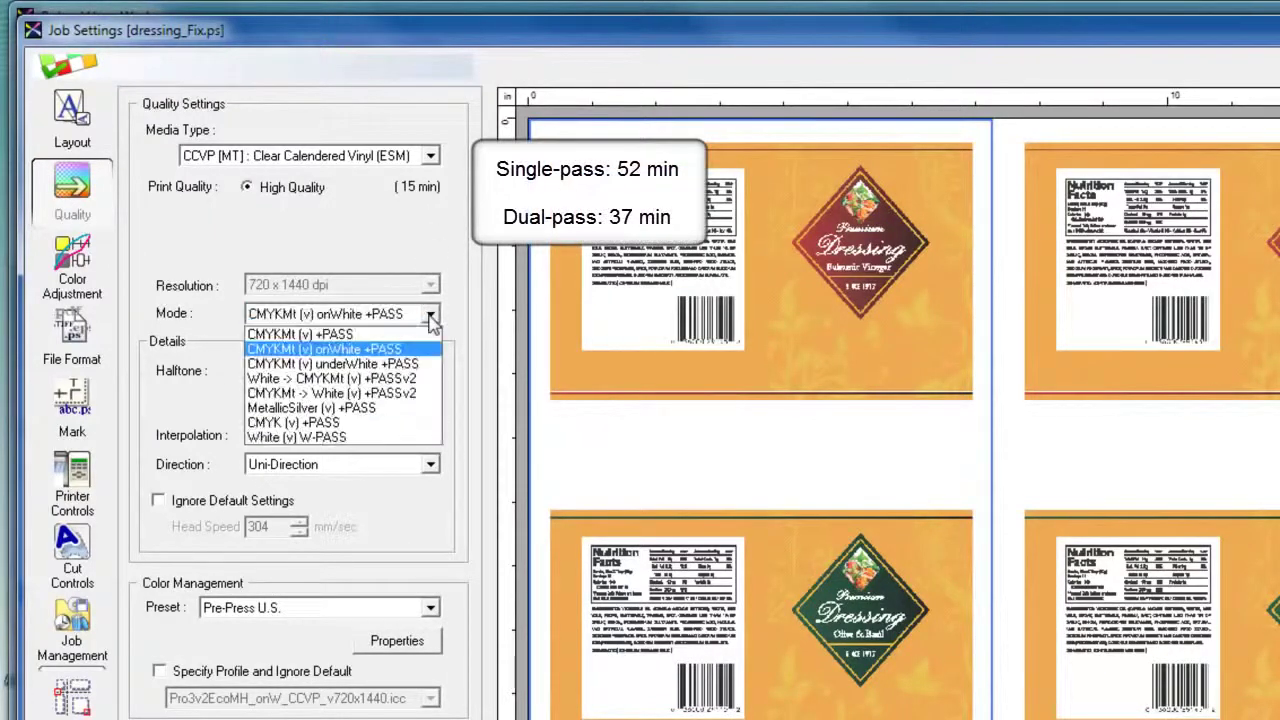
left_click(425, 380)
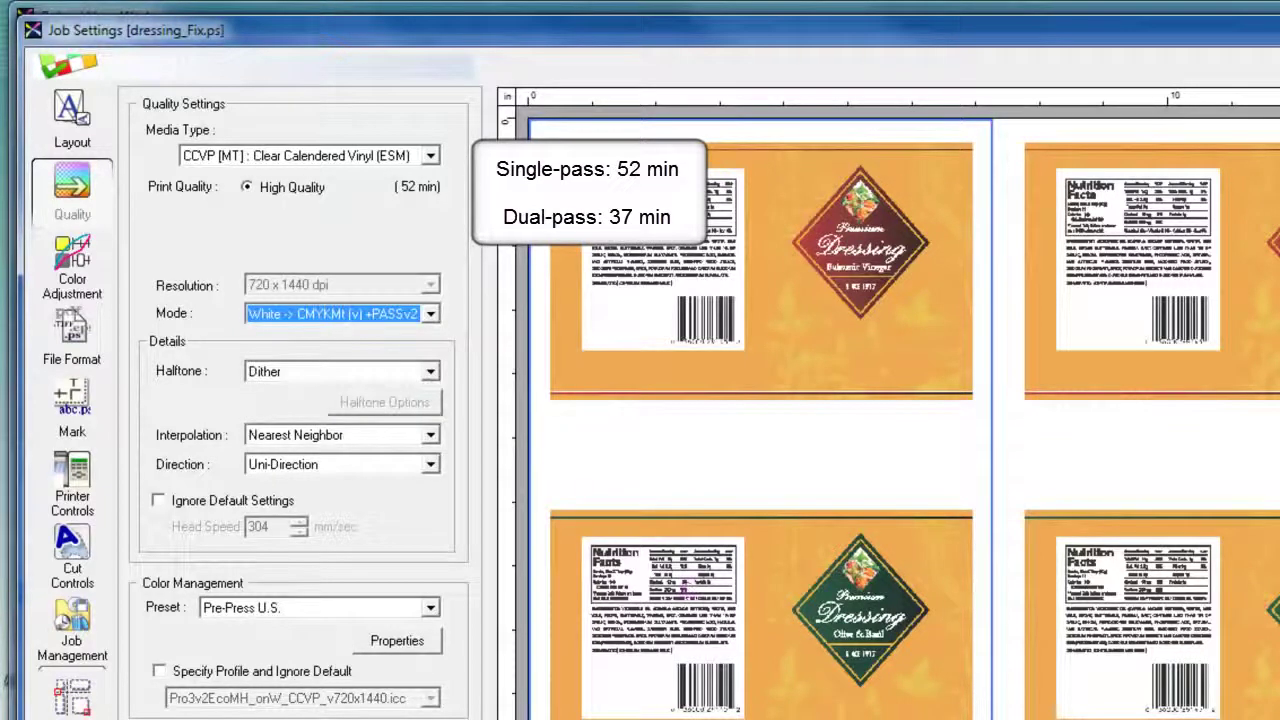